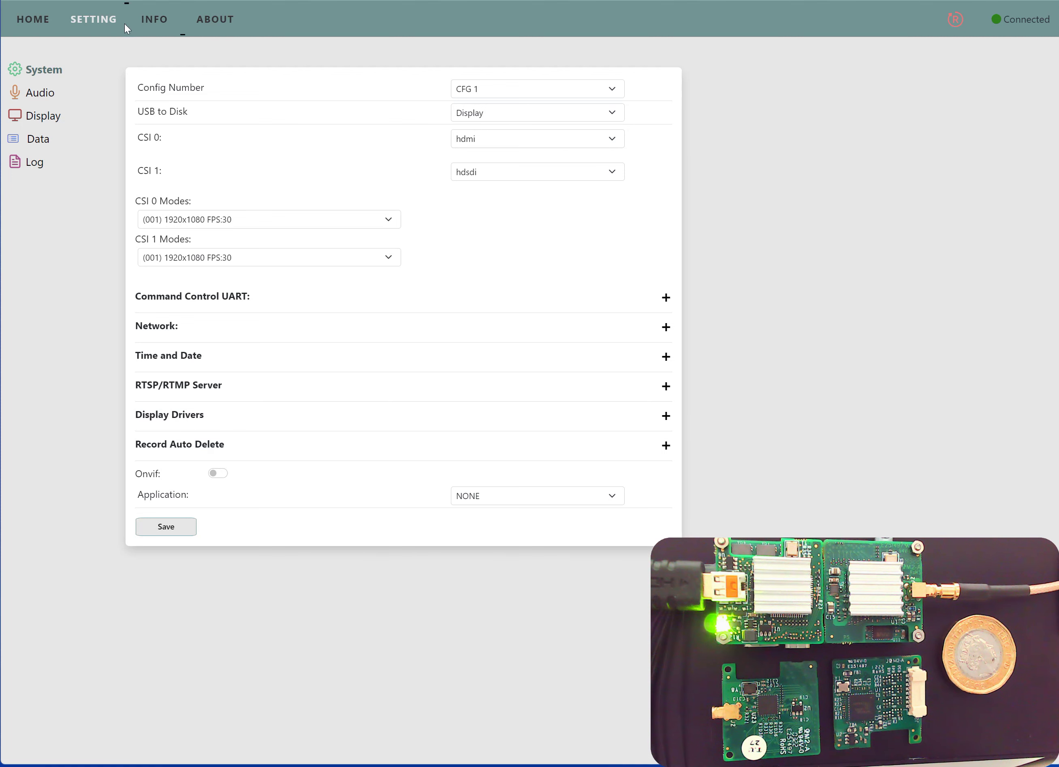
# In the system settings, select hdmi for the CSI 0 input and hdsdi for the CSI 1 input.
pyautogui.click(81, 26)
pyautogui.click(518, 142)
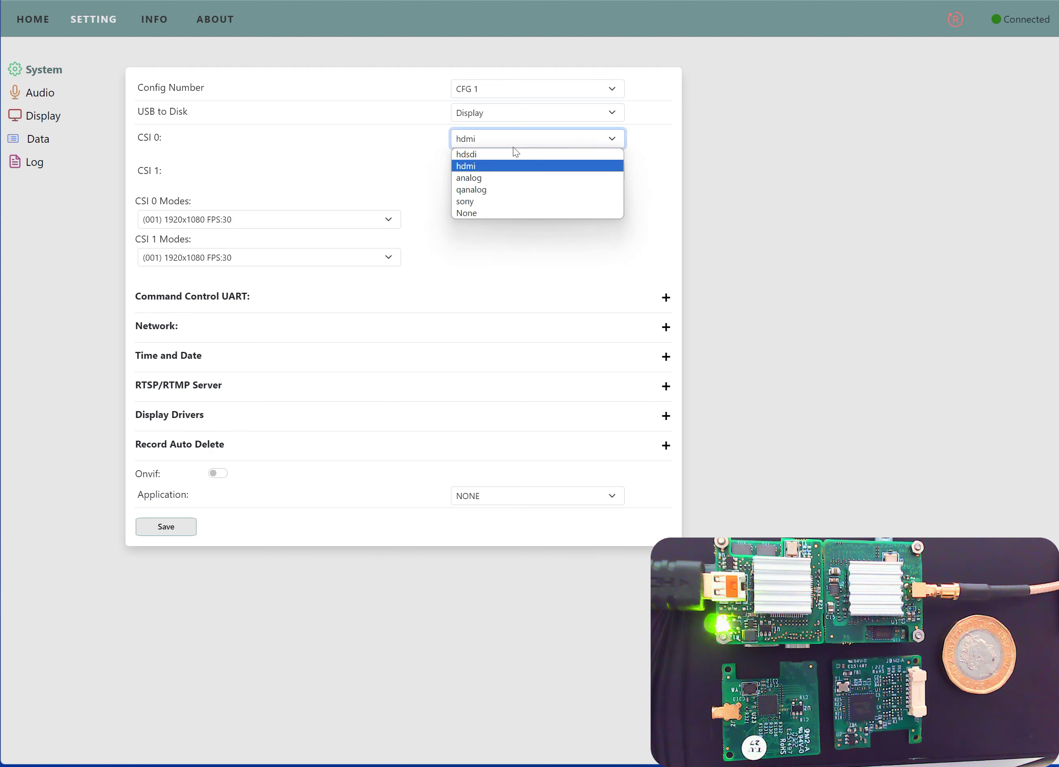
pyautogui.click(504, 166)
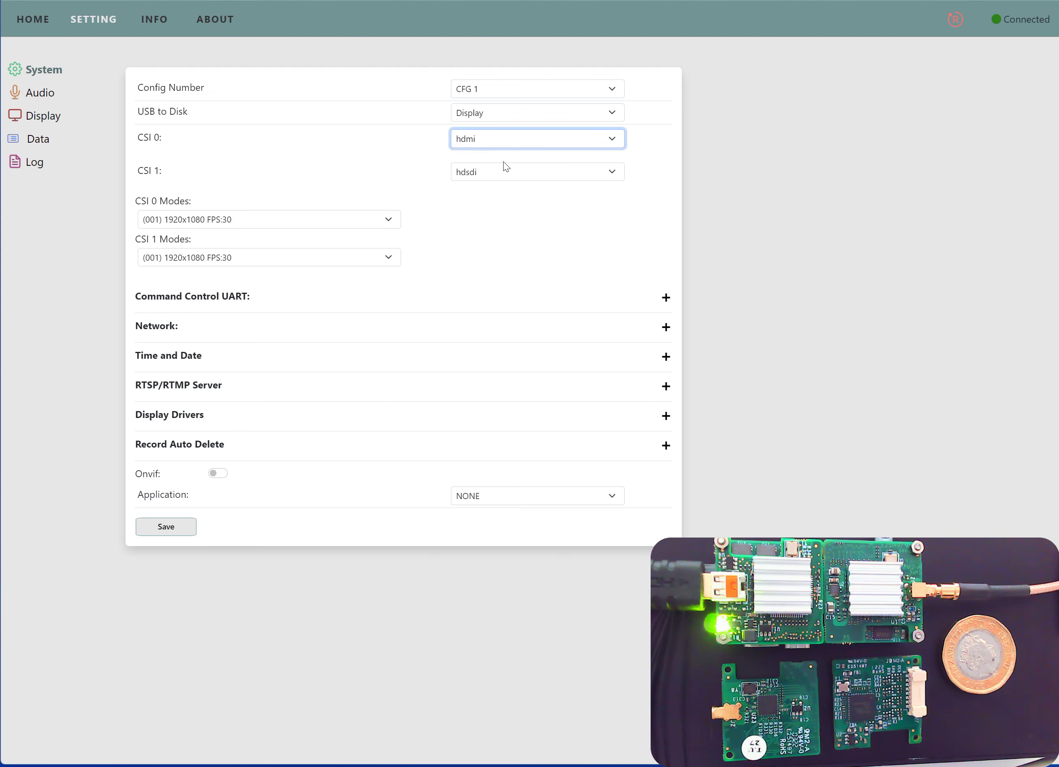
pyautogui.click(501, 178)
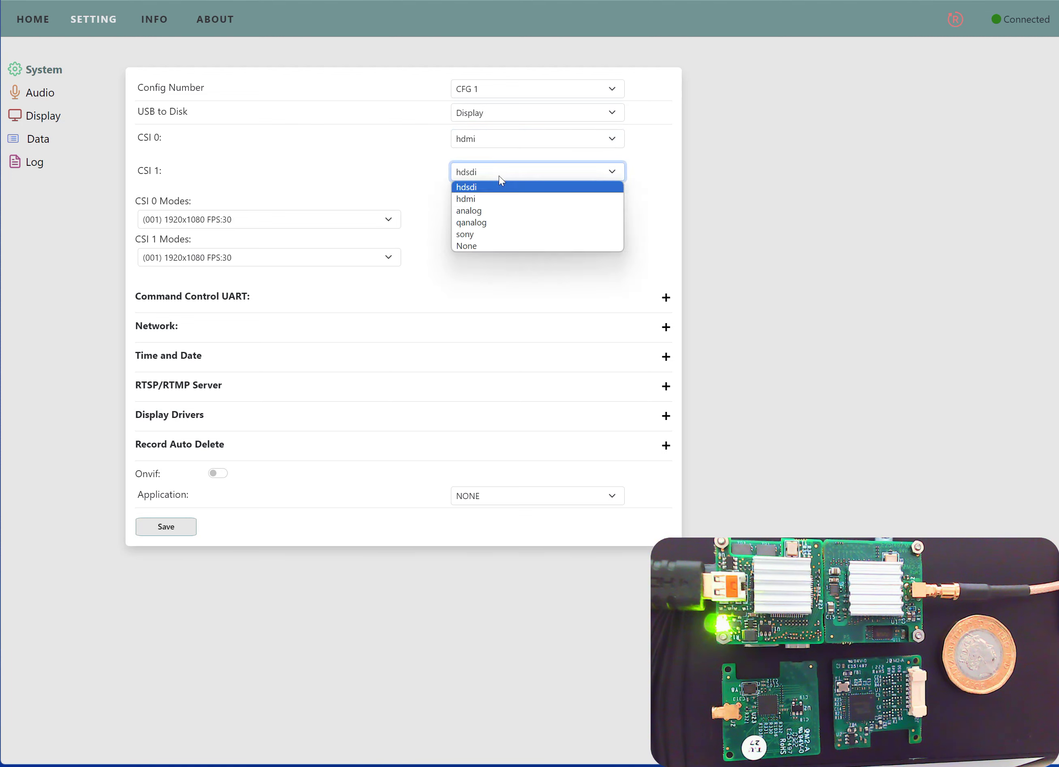
pyautogui.click(494, 189)
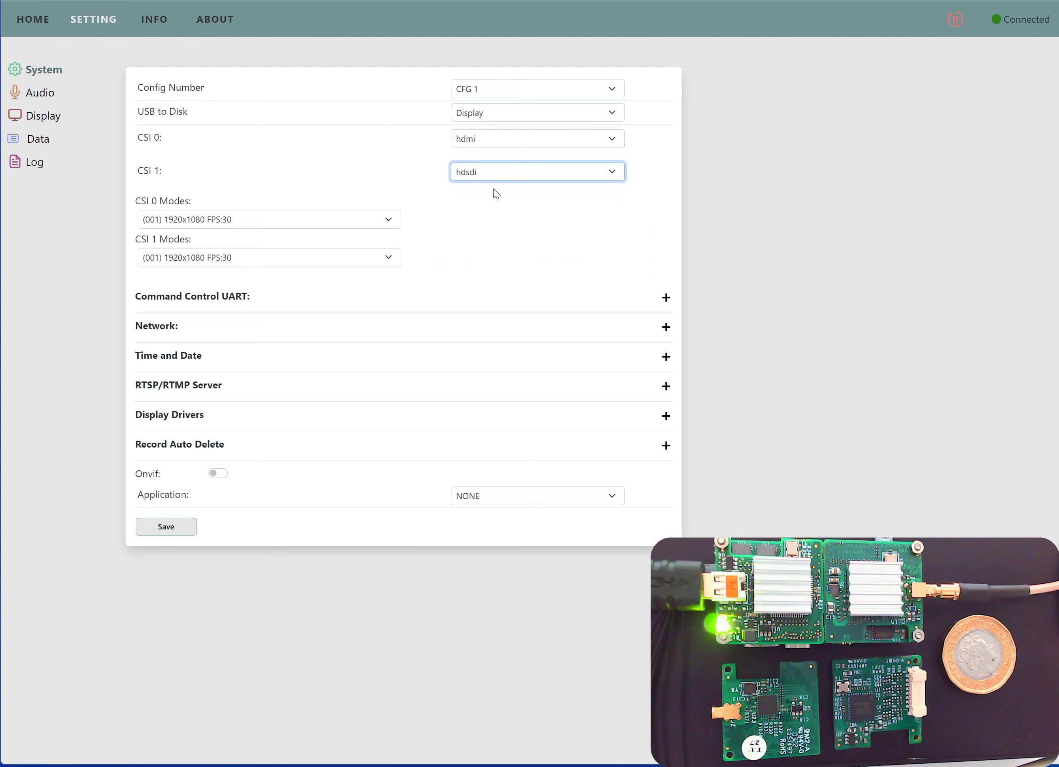
pyautogui.click(491, 226)
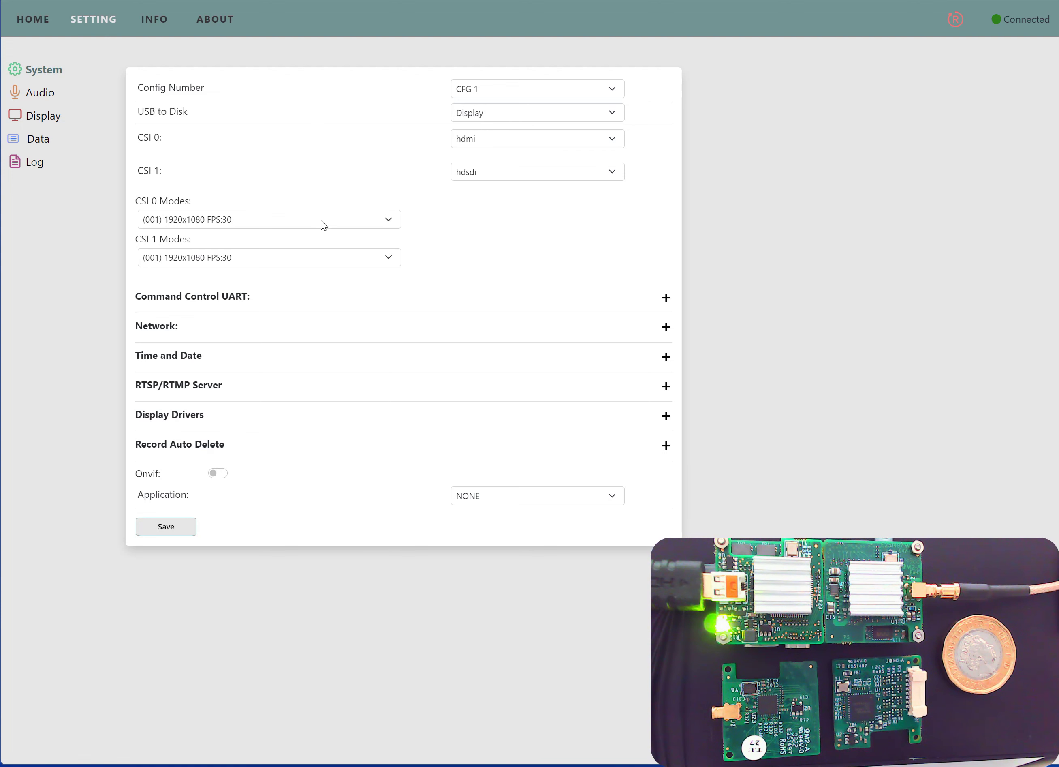
# Use the (001) 1920x1080 FPS:30 mode for CSI 0 and save the system settings.
pyautogui.click(389, 222)
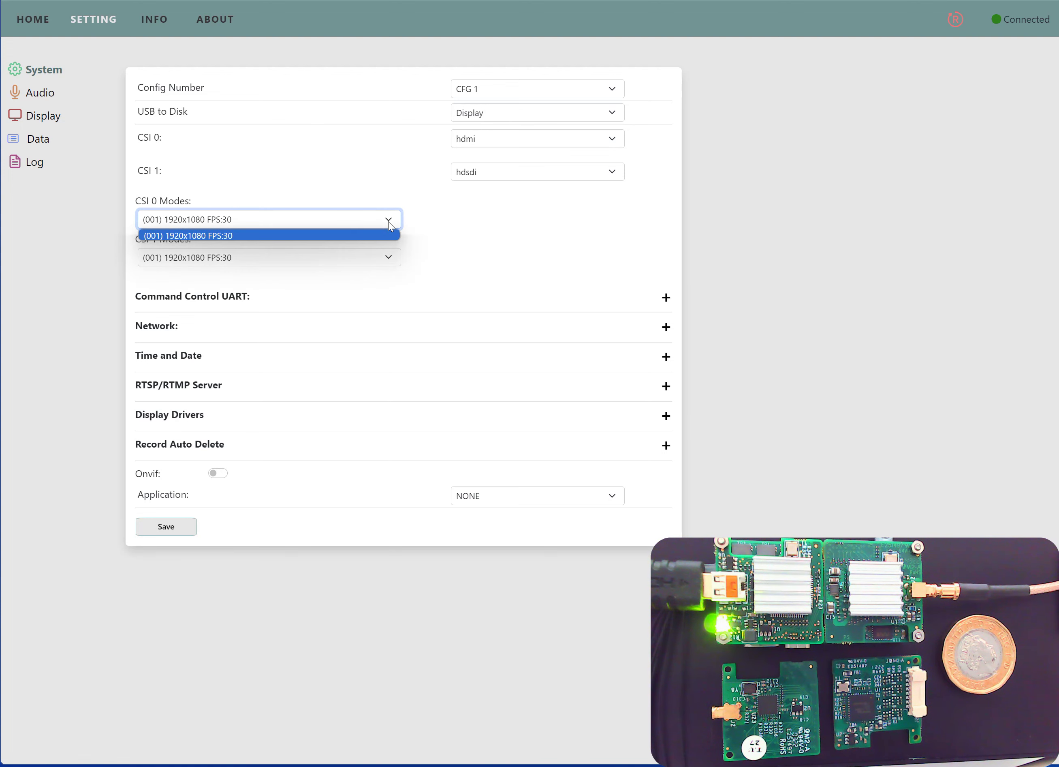
pyautogui.click(390, 224)
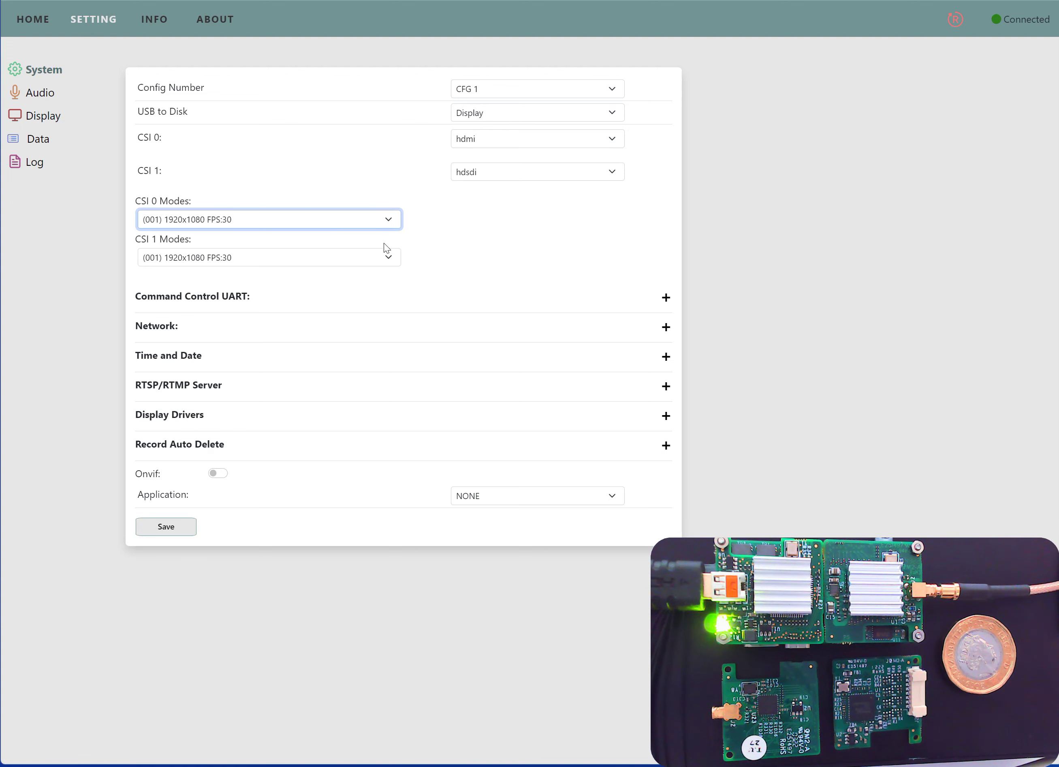
pyautogui.click(174, 528)
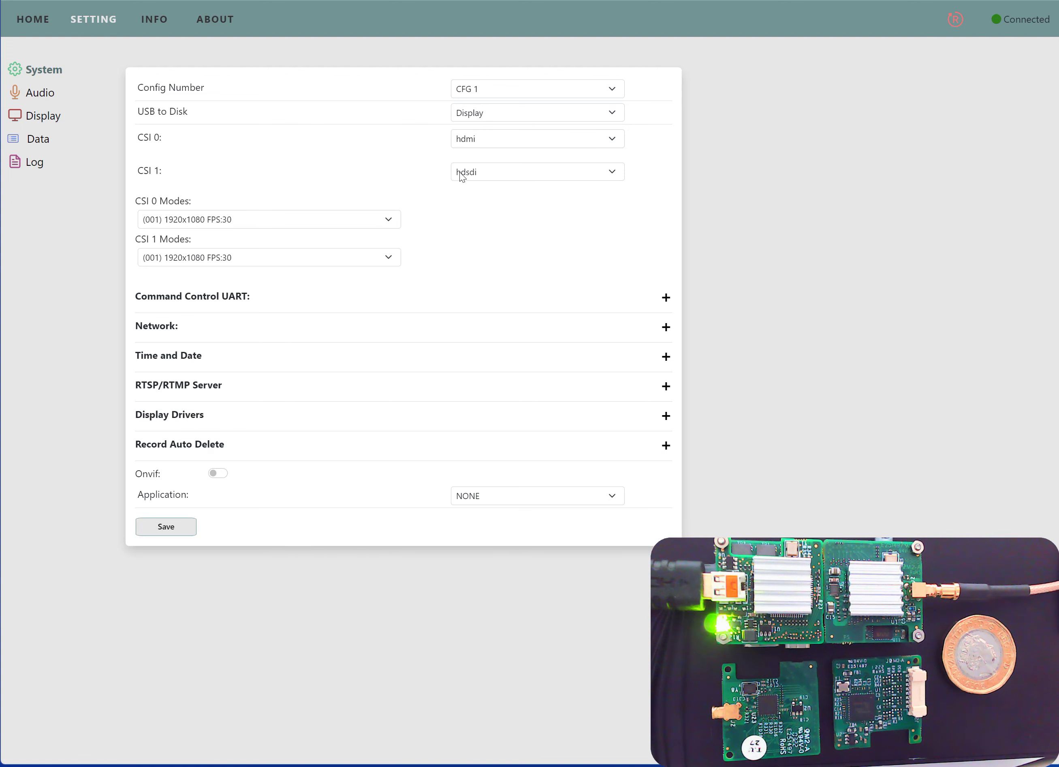
# Try qanalog as the CSI 1 input and return it to hdsdi.
pyautogui.click(484, 176)
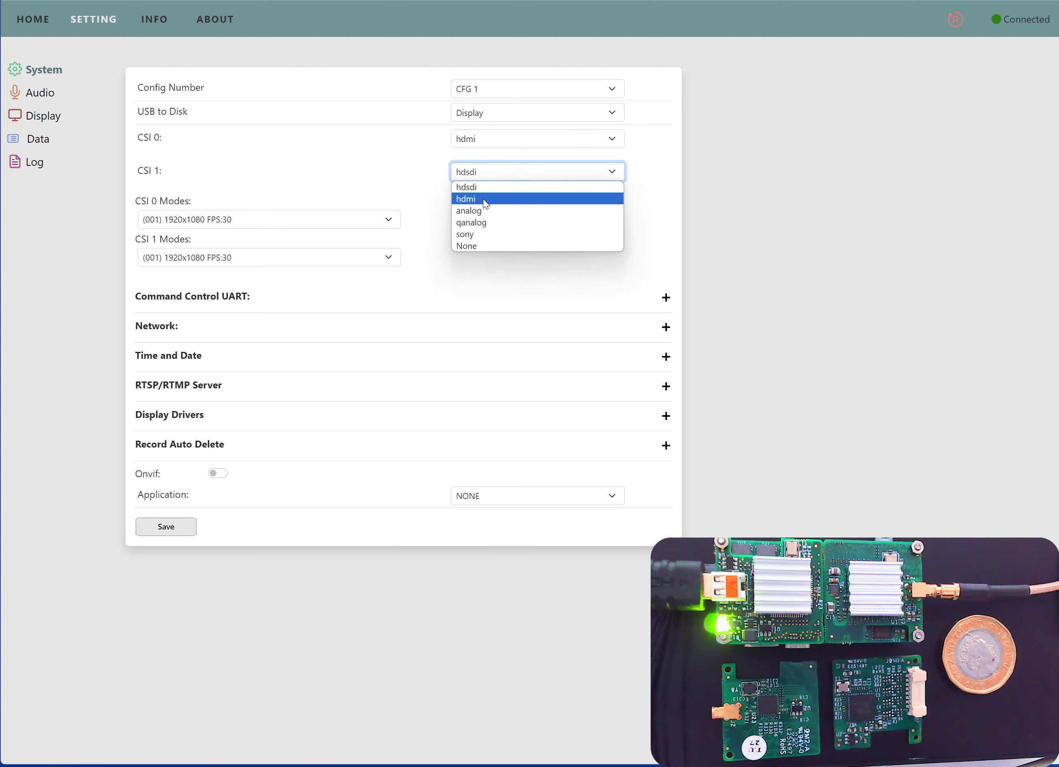
pyautogui.click(482, 223)
pyautogui.click(510, 173)
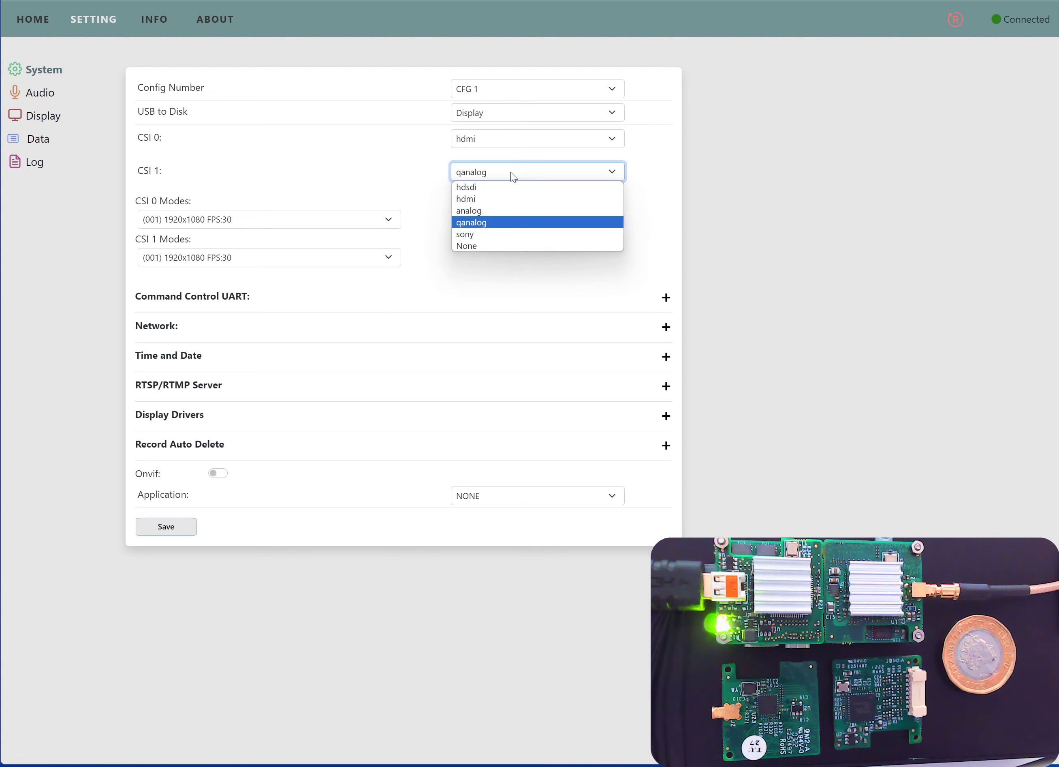
pyautogui.click(496, 191)
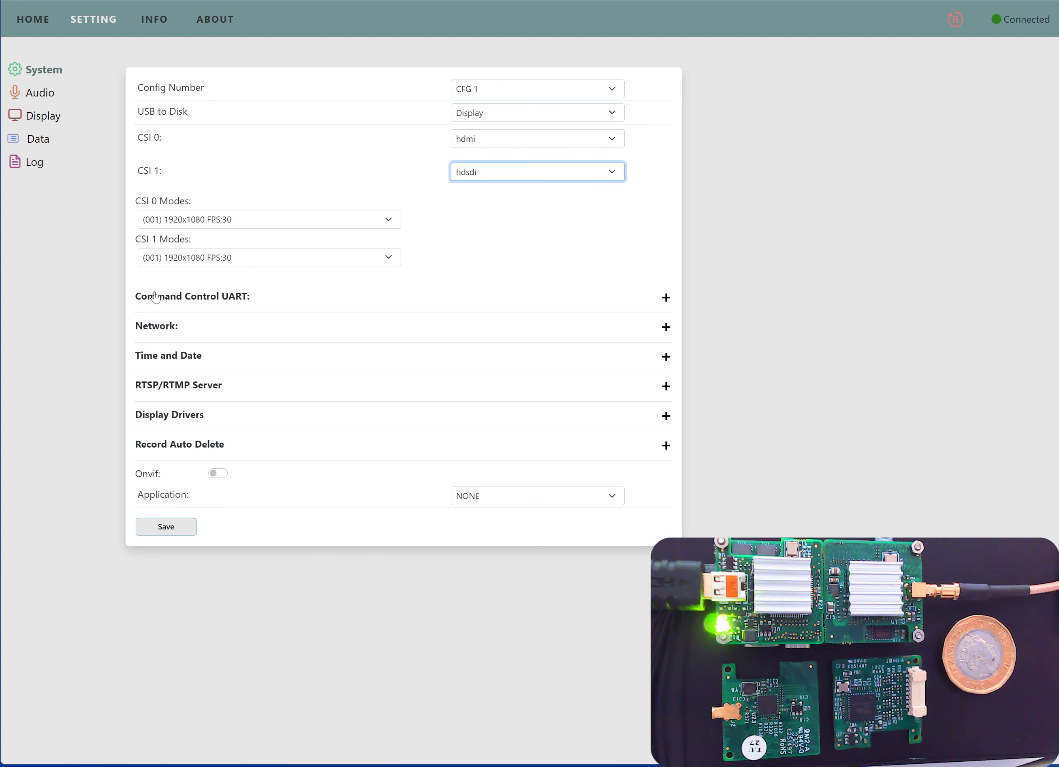
# Examine the Network section and the Time and Date section of the system settings, collapsing each one again.
pyautogui.click(164, 329)
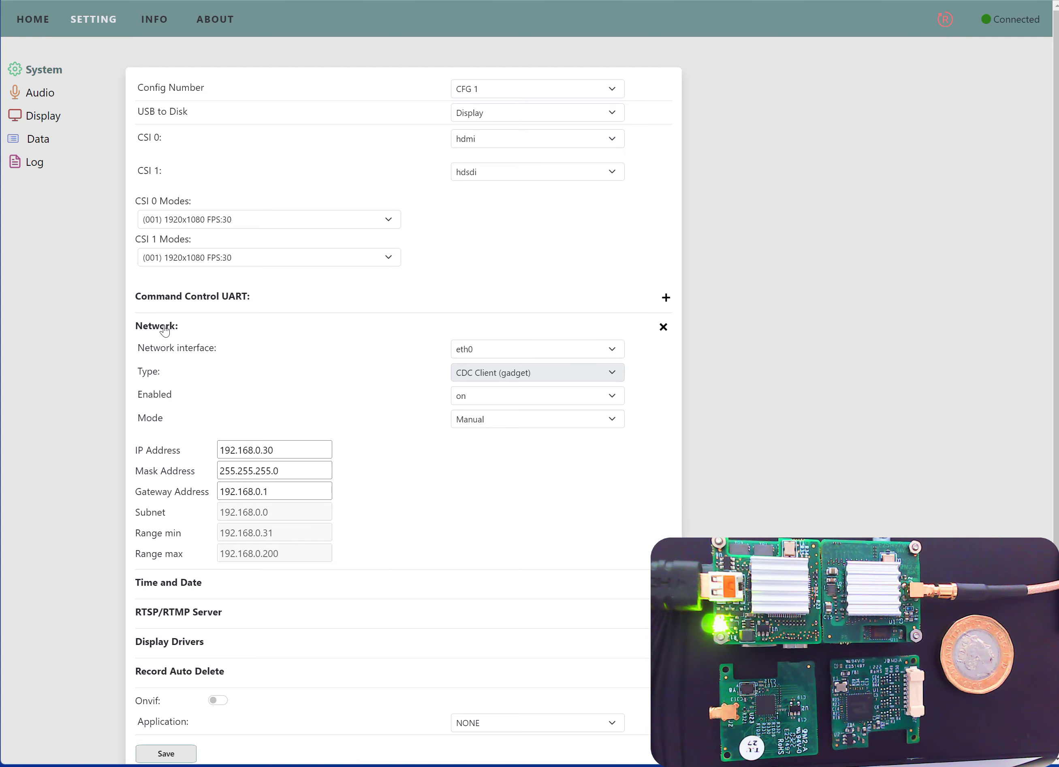
pyautogui.click(165, 329)
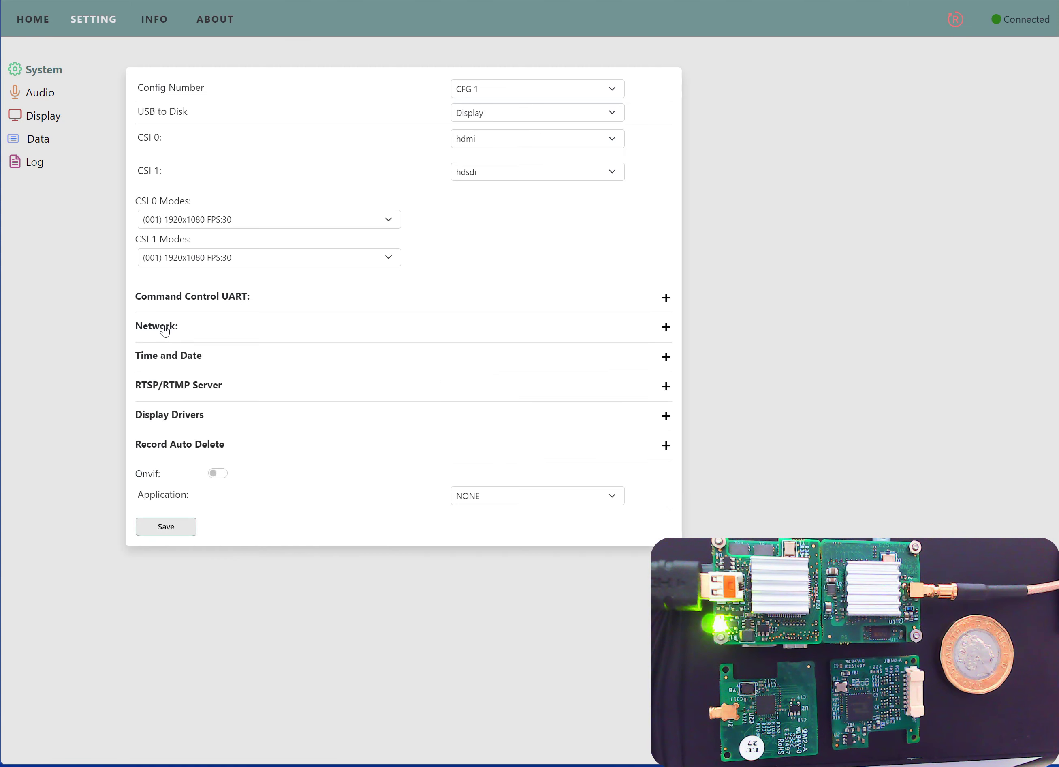
pyautogui.click(188, 359)
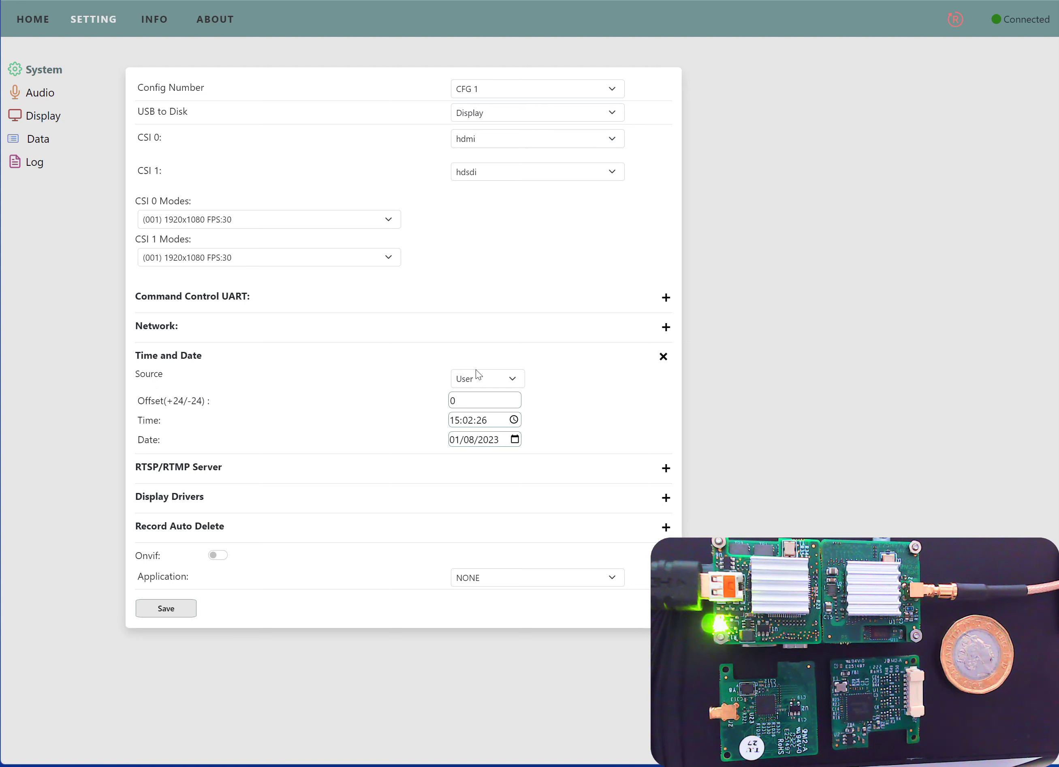
pyautogui.click(664, 357)
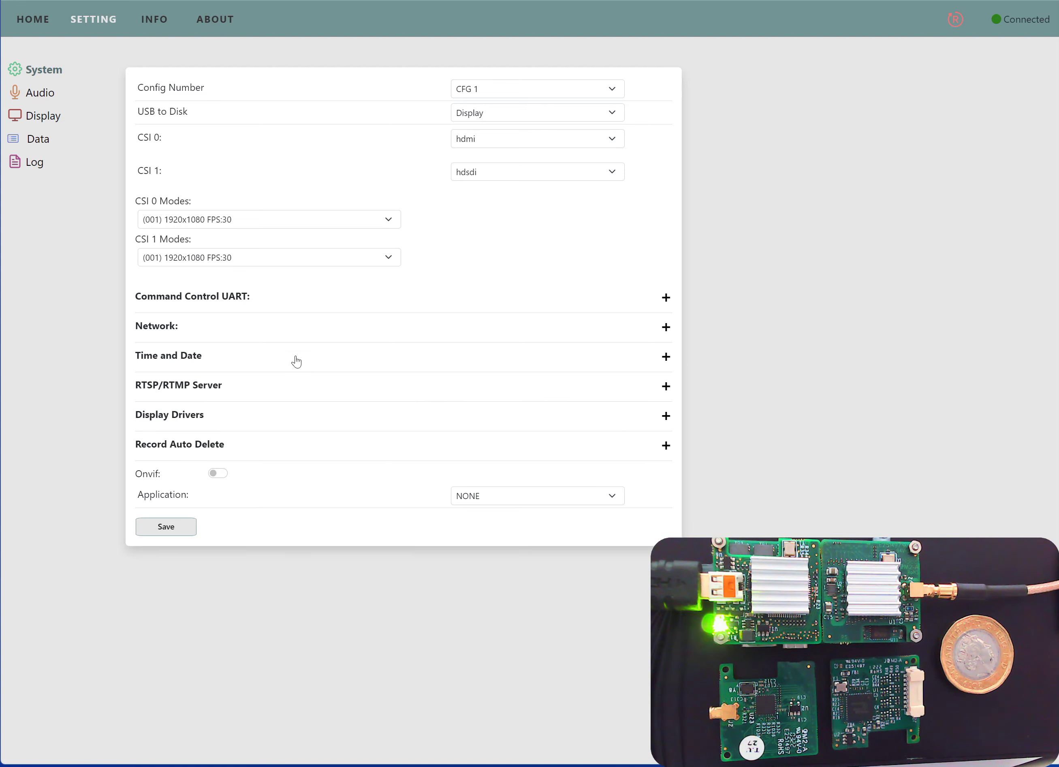
# Save the system settings and open the device's hardware and software information page.
pyautogui.click(167, 527)
pyautogui.click(154, 22)
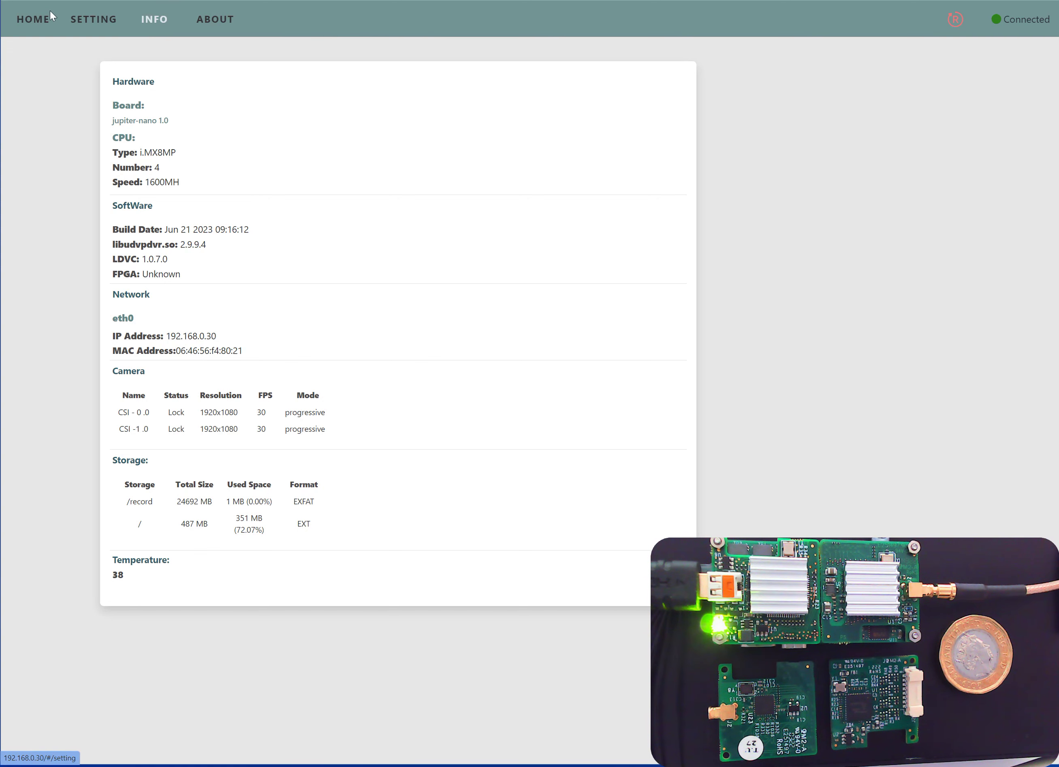
# Expand the Mux1 output streaming settings and select CSI-0.0 1920x1080 FPS:30 as the video source.
pyautogui.click(32, 20)
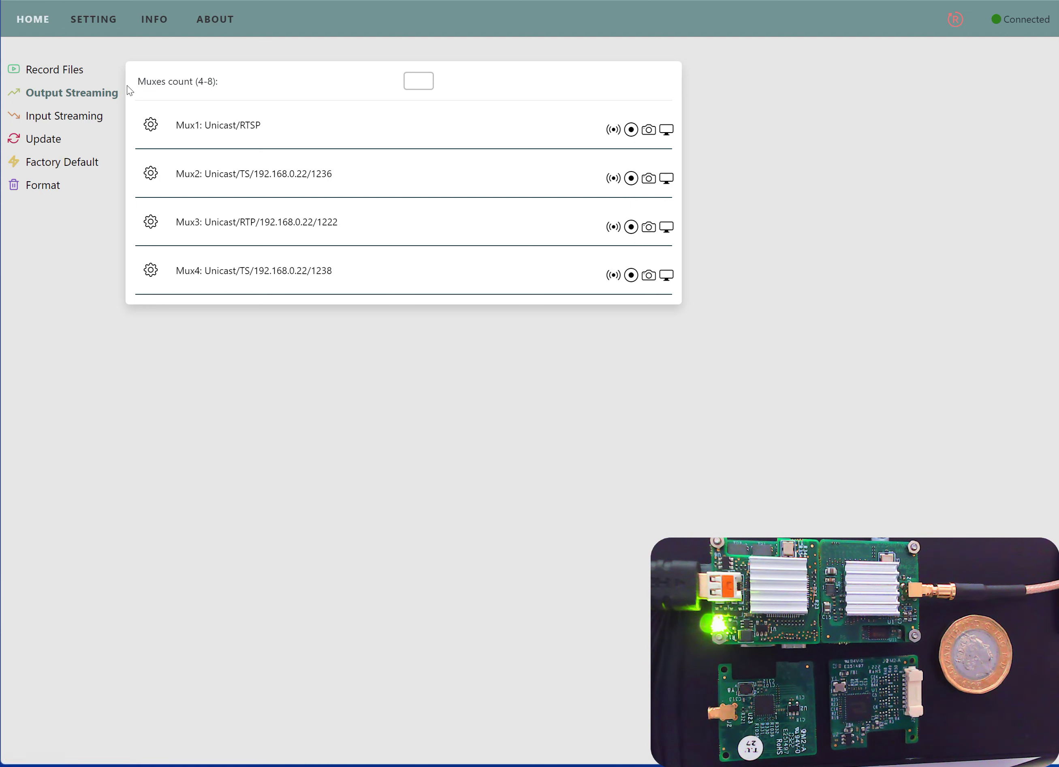
pyautogui.click(151, 126)
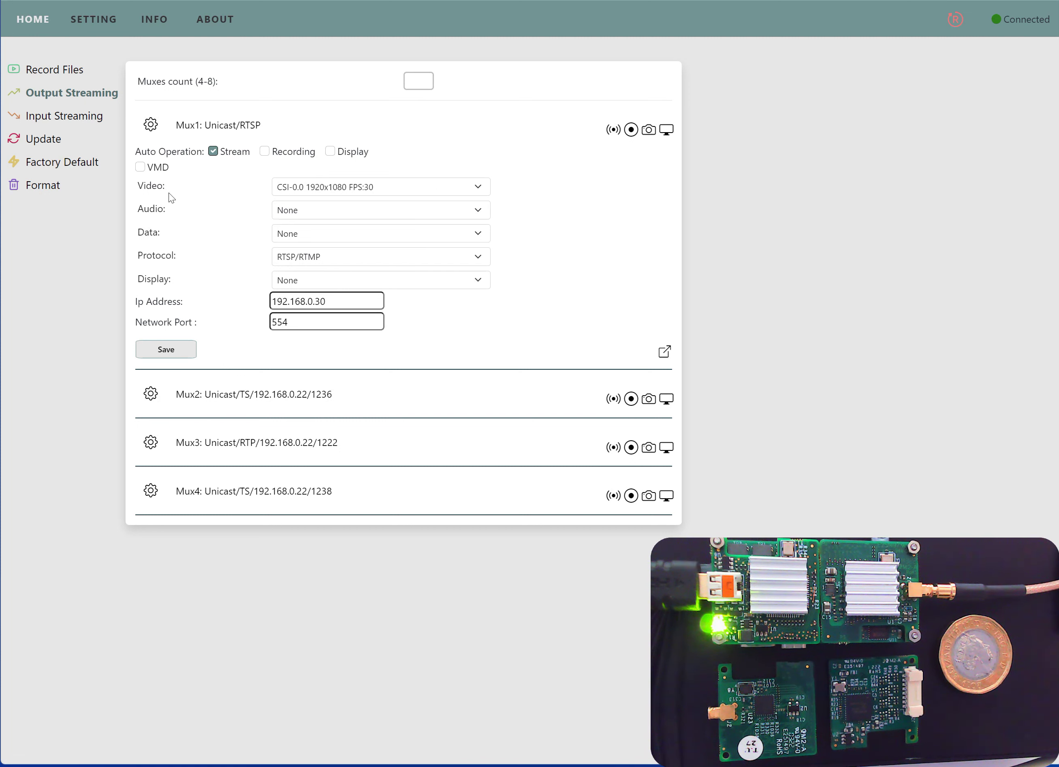
pyautogui.click(479, 188)
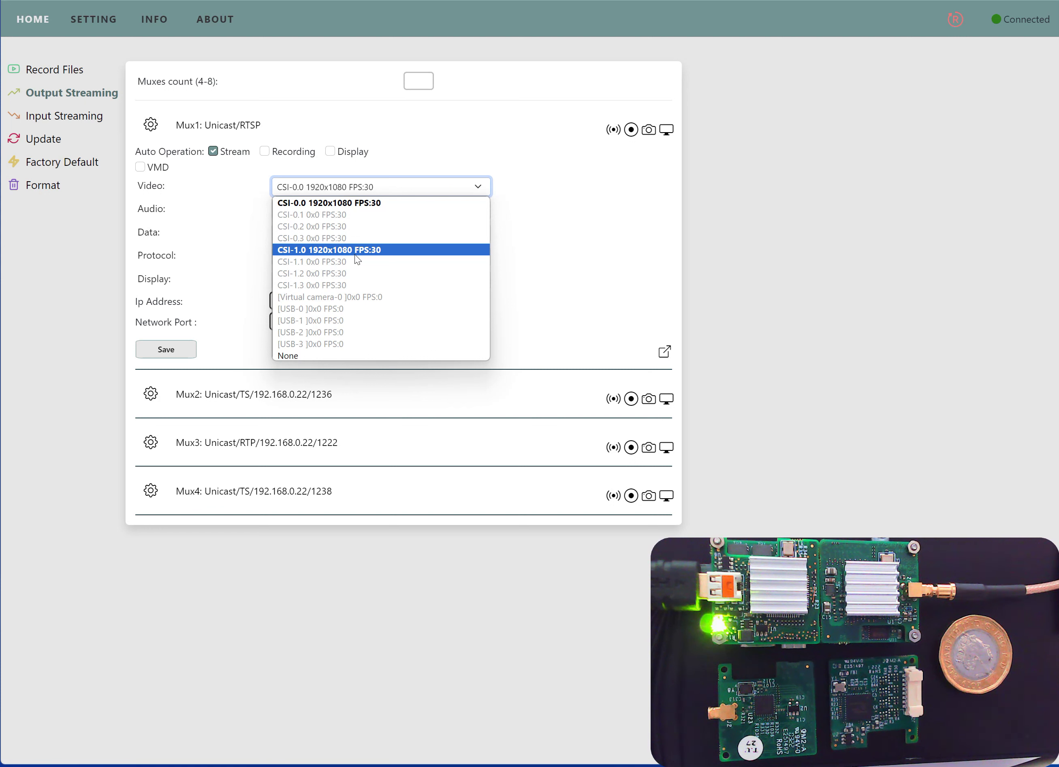
pyautogui.click(340, 203)
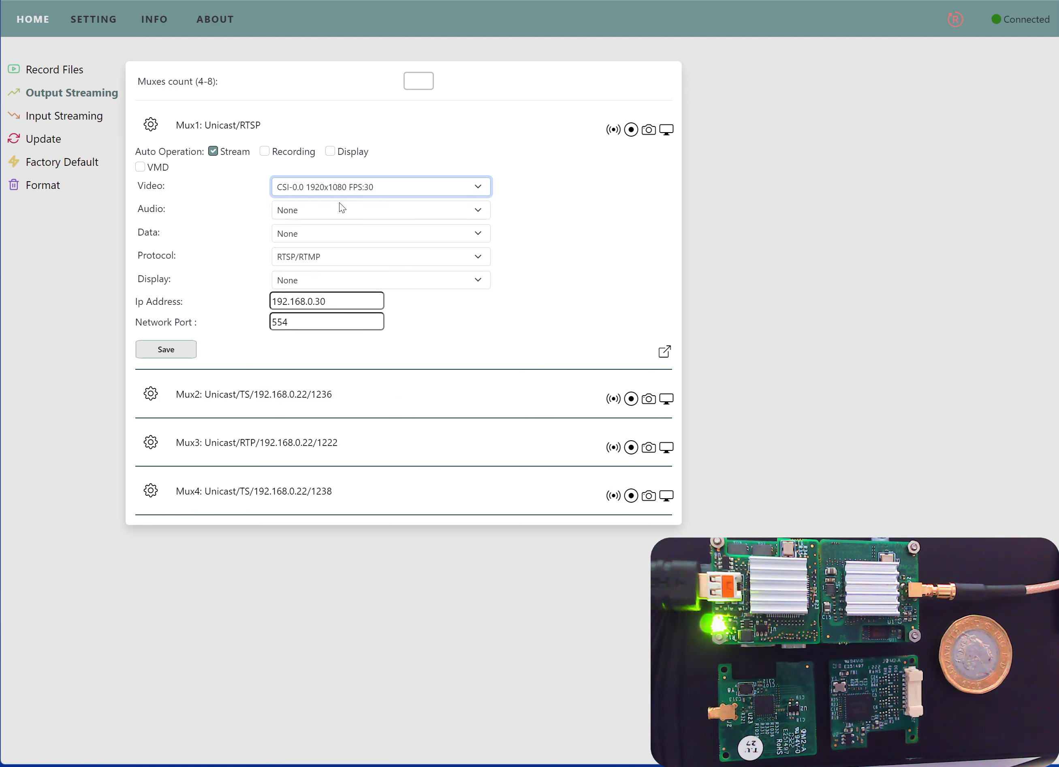
# Select RTSP/RTMP as the Mux1 protocol, keep automatic Stream operation enabled, and start the Mux1 stream.
pyautogui.click(305, 258)
pyautogui.click(300, 295)
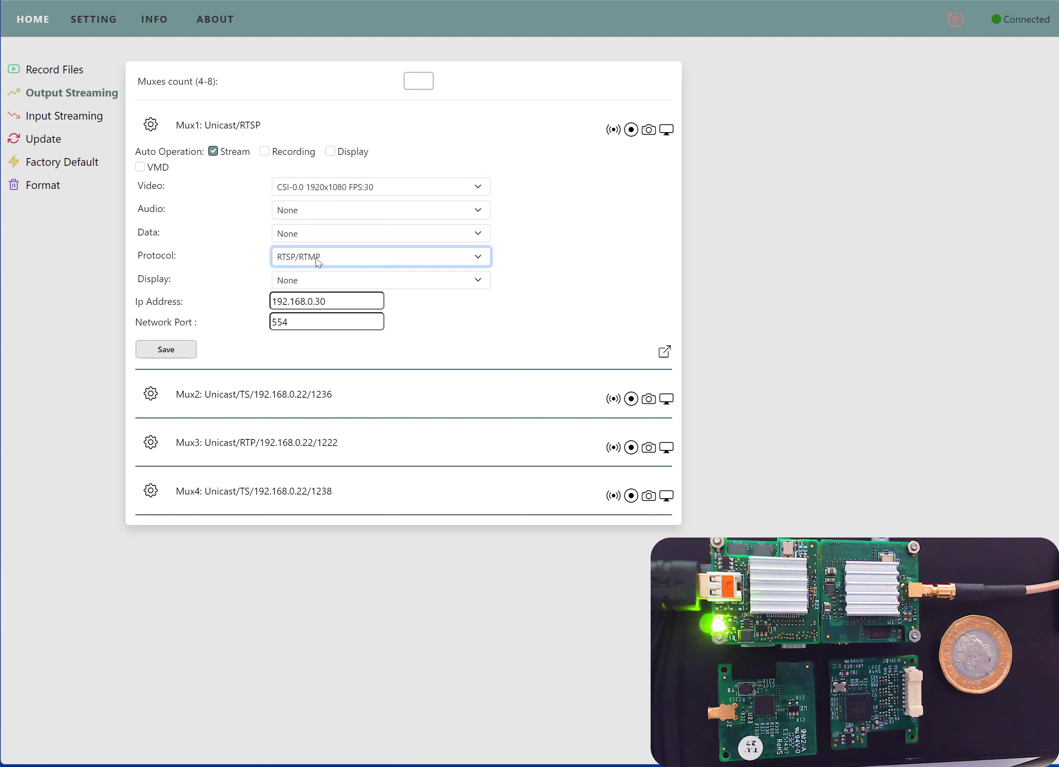
pyautogui.click(333, 299)
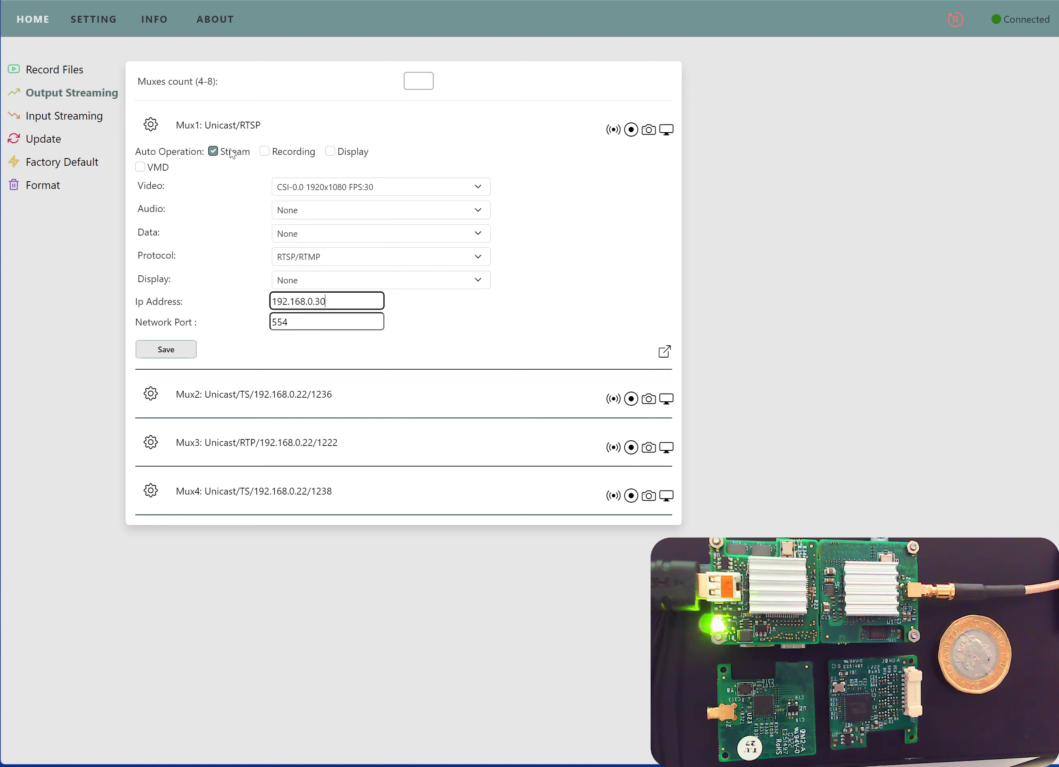
pyautogui.click(214, 152)
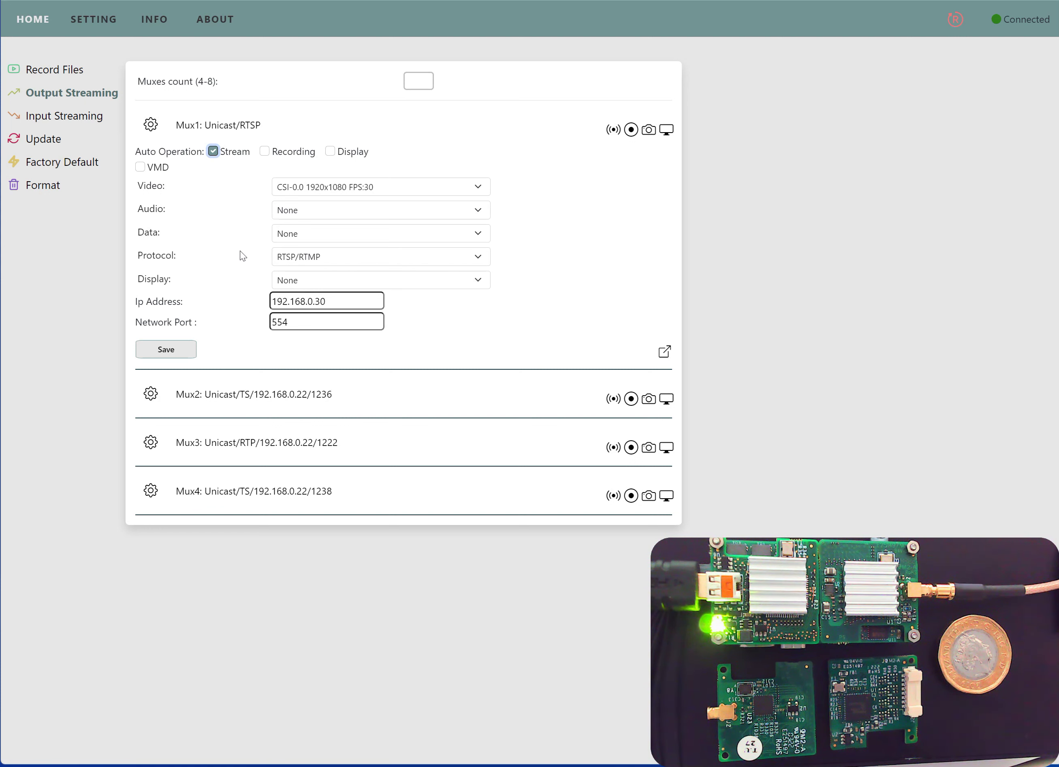
pyautogui.click(613, 130)
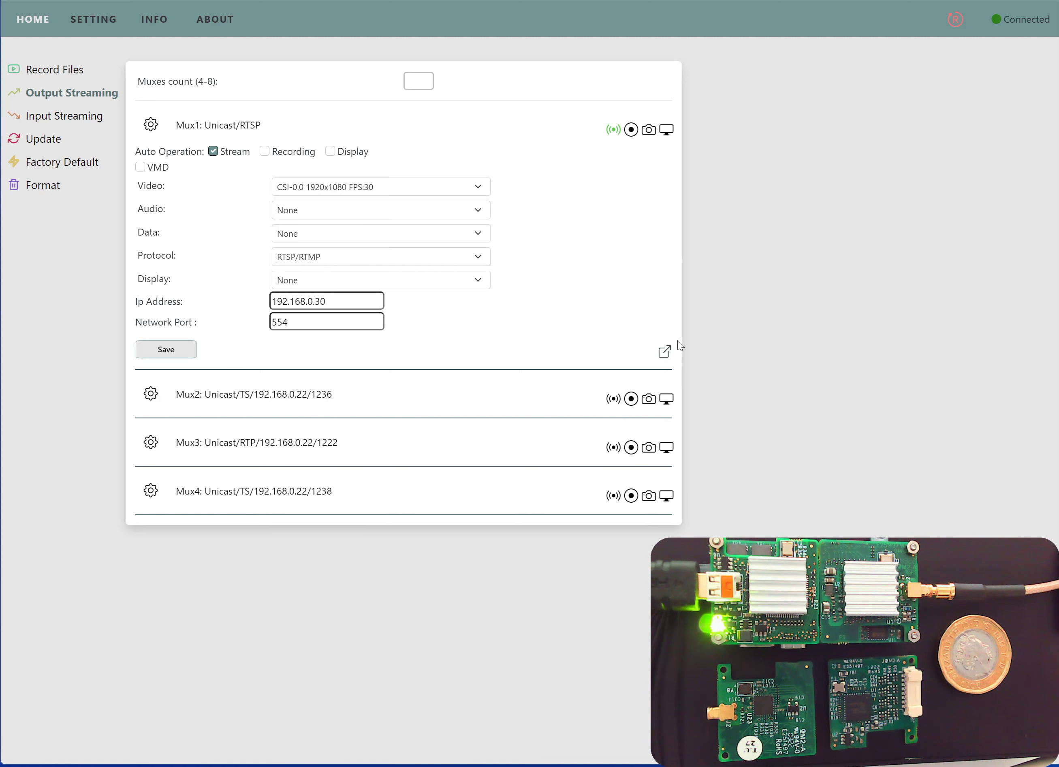
# Examine the Frame Rate, Encoding and Virtual Video sections of Mux1's advanced settings.
pyautogui.click(664, 351)
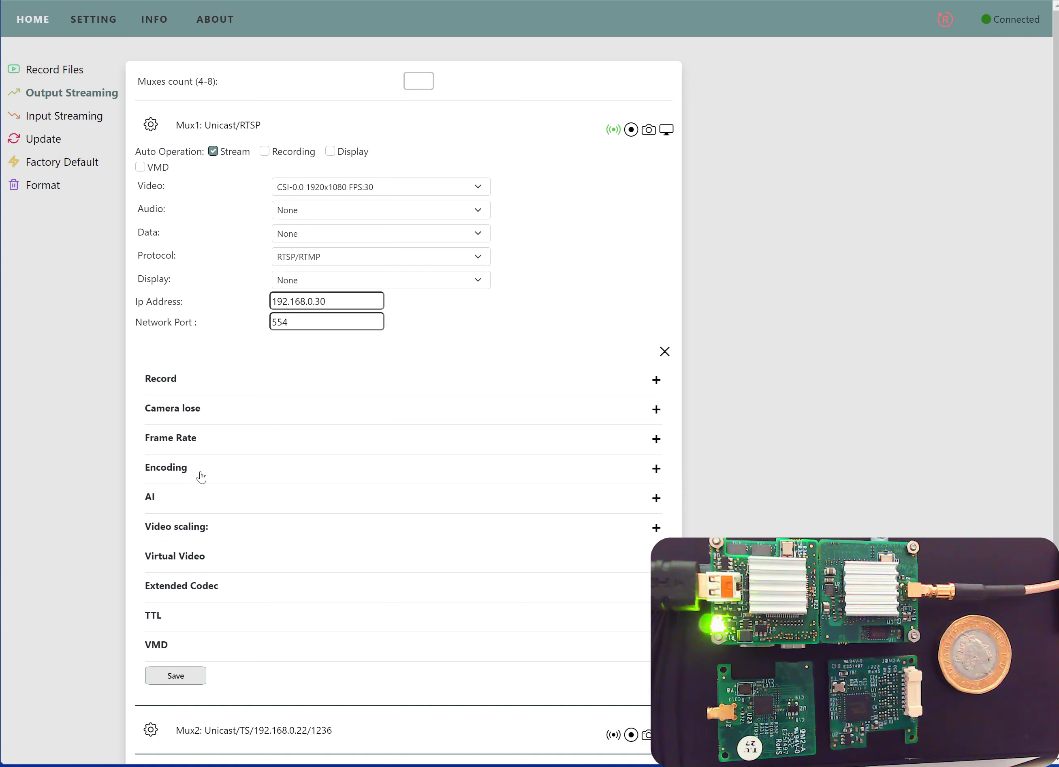
pyautogui.click(197, 444)
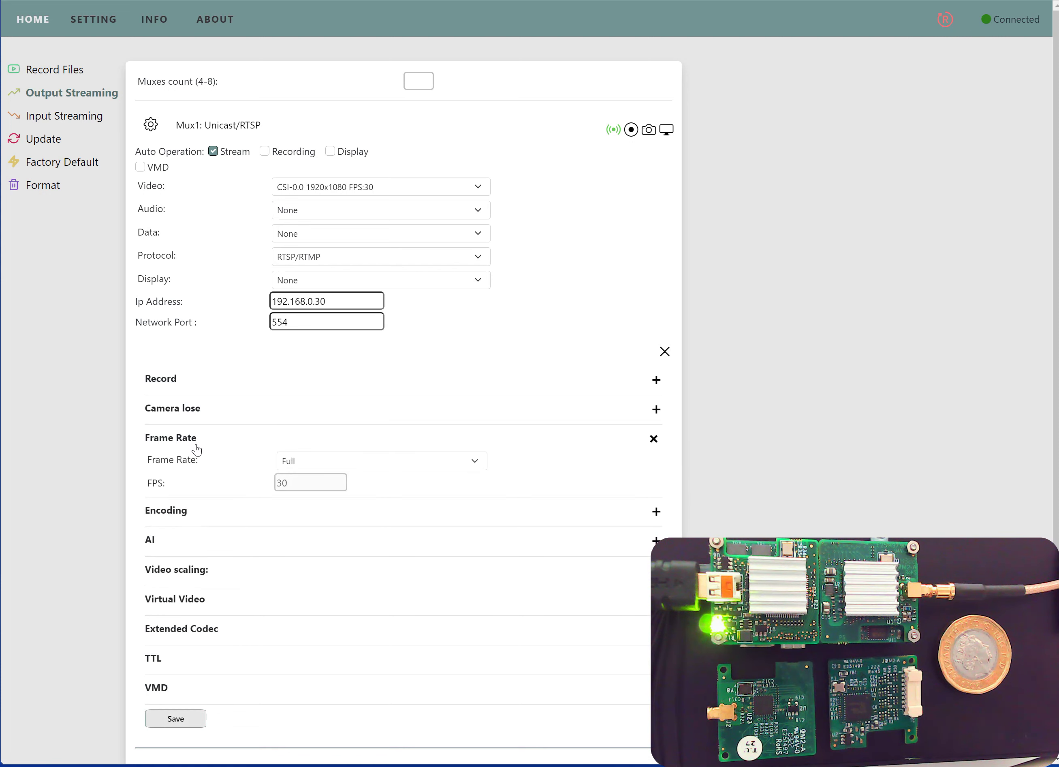
pyautogui.click(196, 445)
pyautogui.click(187, 477)
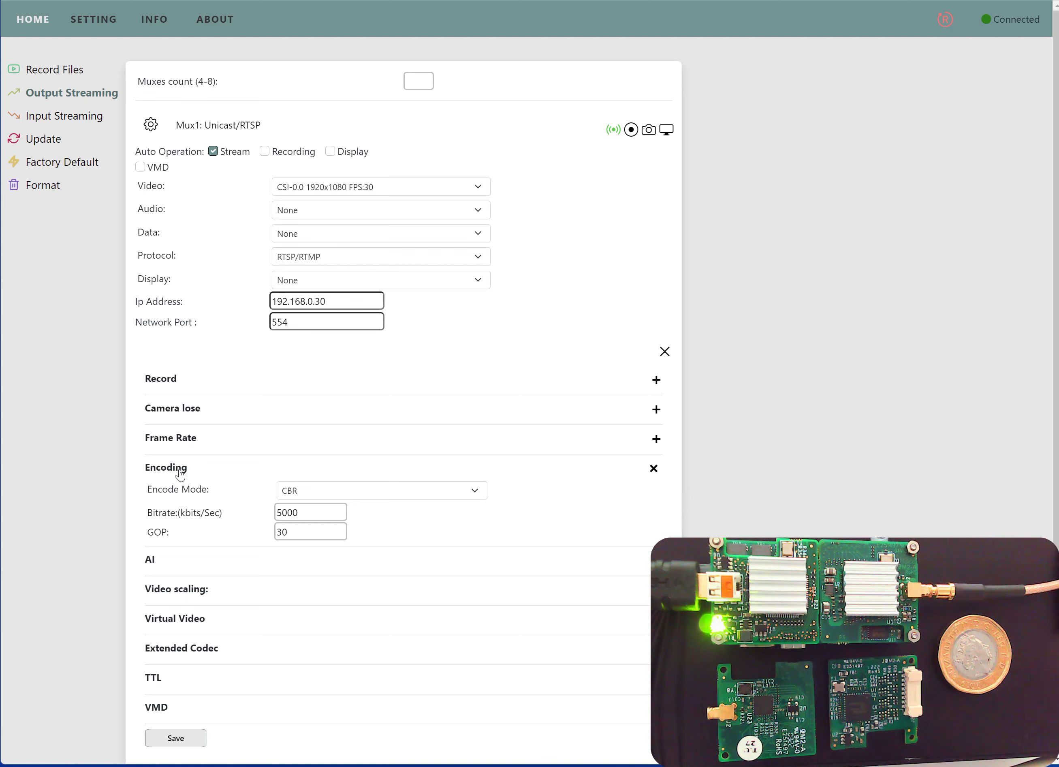
pyautogui.click(181, 474)
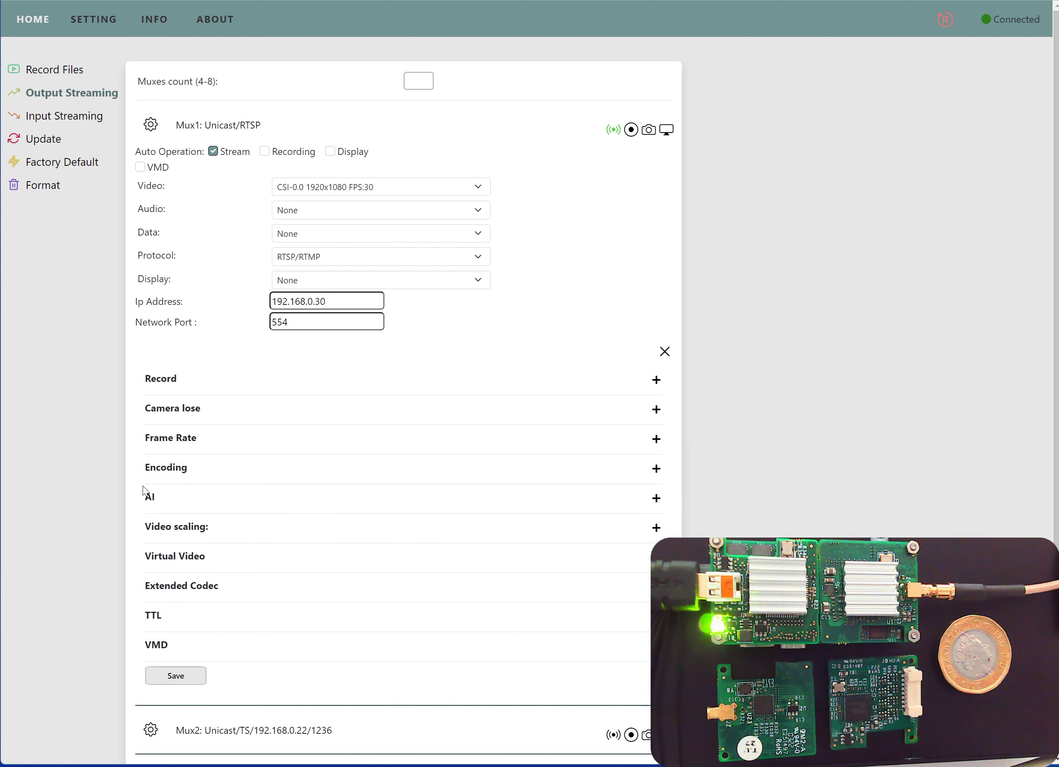
pyautogui.click(186, 560)
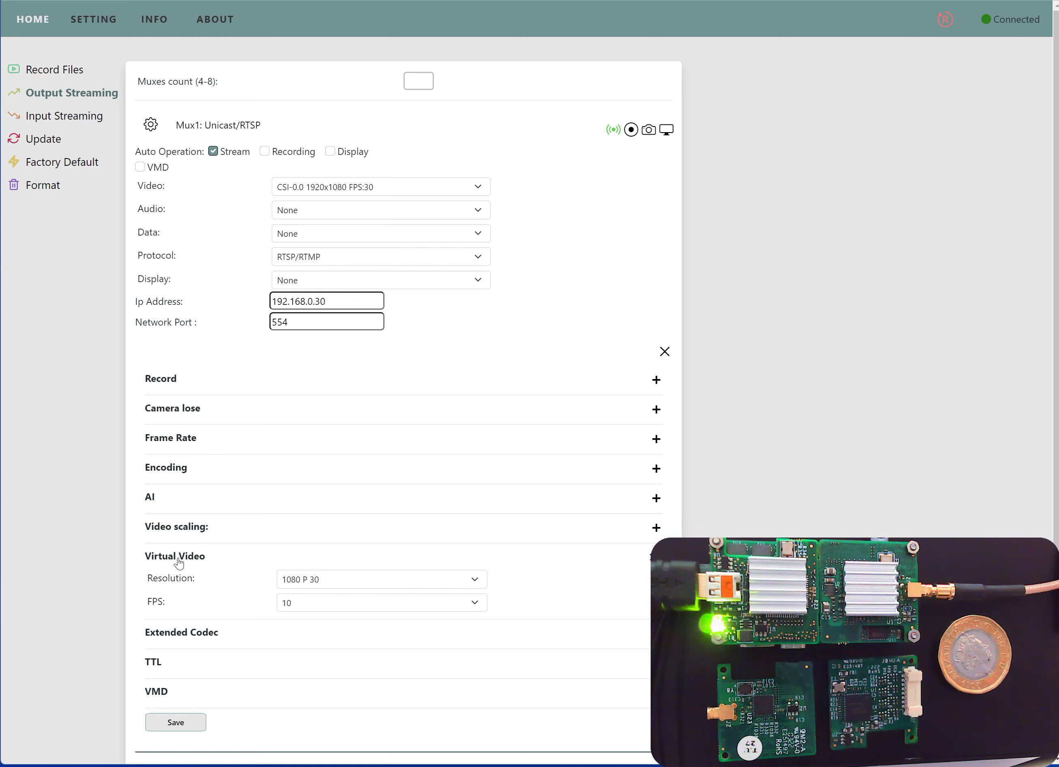
pyautogui.click(178, 558)
# Set Mux1's Extended Codec to H264, save the configuration, and collapse the advanced settings.
pyautogui.click(186, 586)
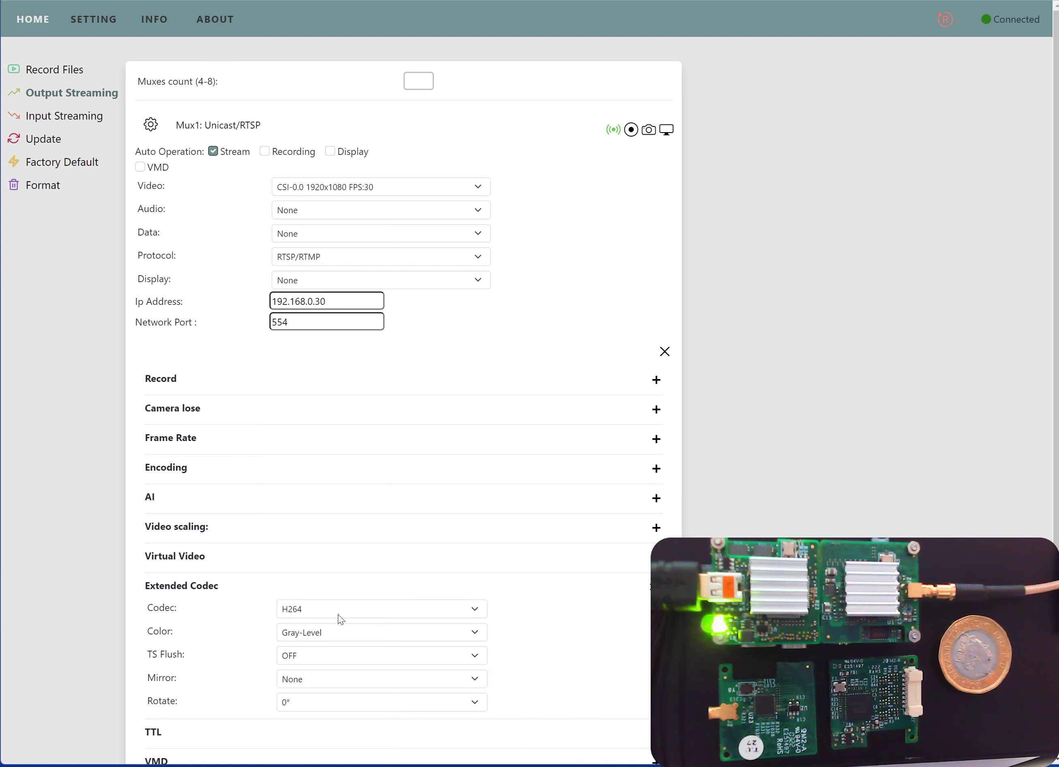
pyautogui.click(343, 614)
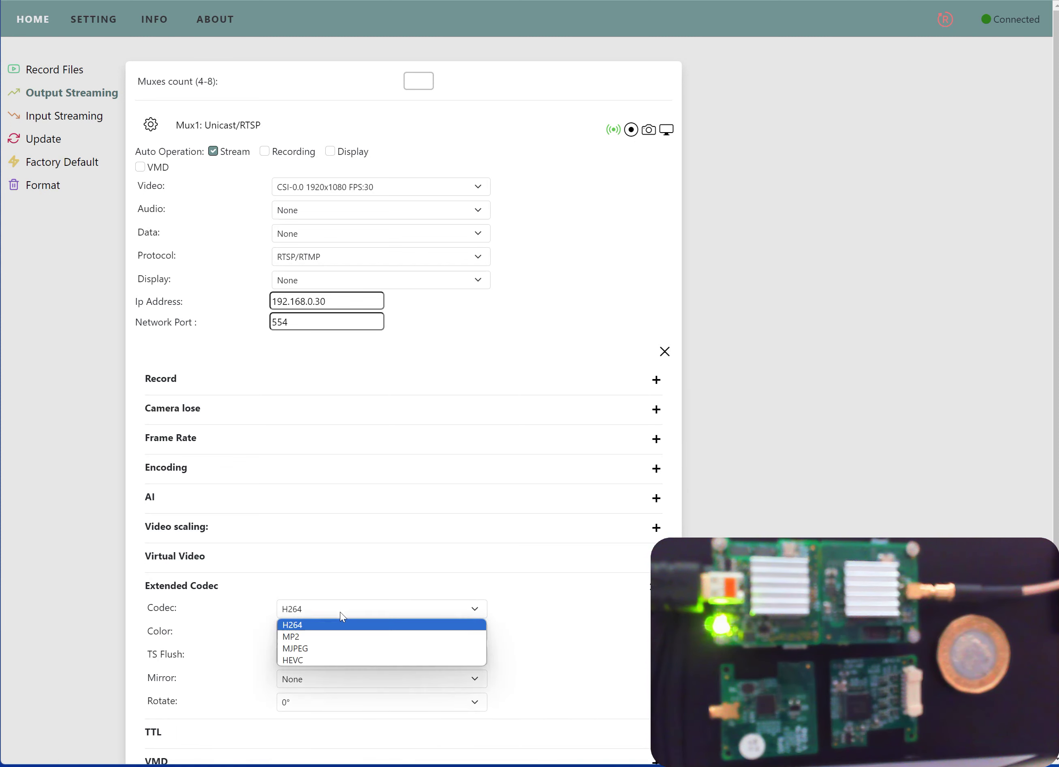
pyautogui.click(320, 660)
pyautogui.click(320, 611)
pyautogui.click(316, 624)
pyautogui.scroll(-4, 477, 559)
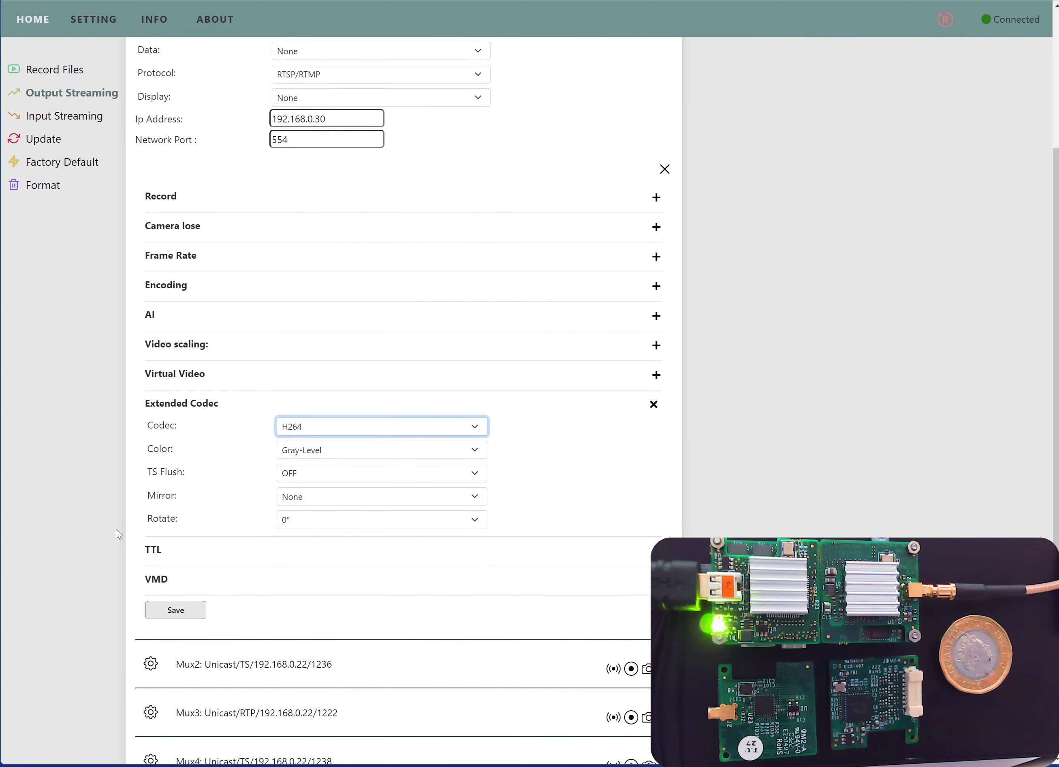
pyautogui.click(179, 614)
pyautogui.scroll(3, 614, 236)
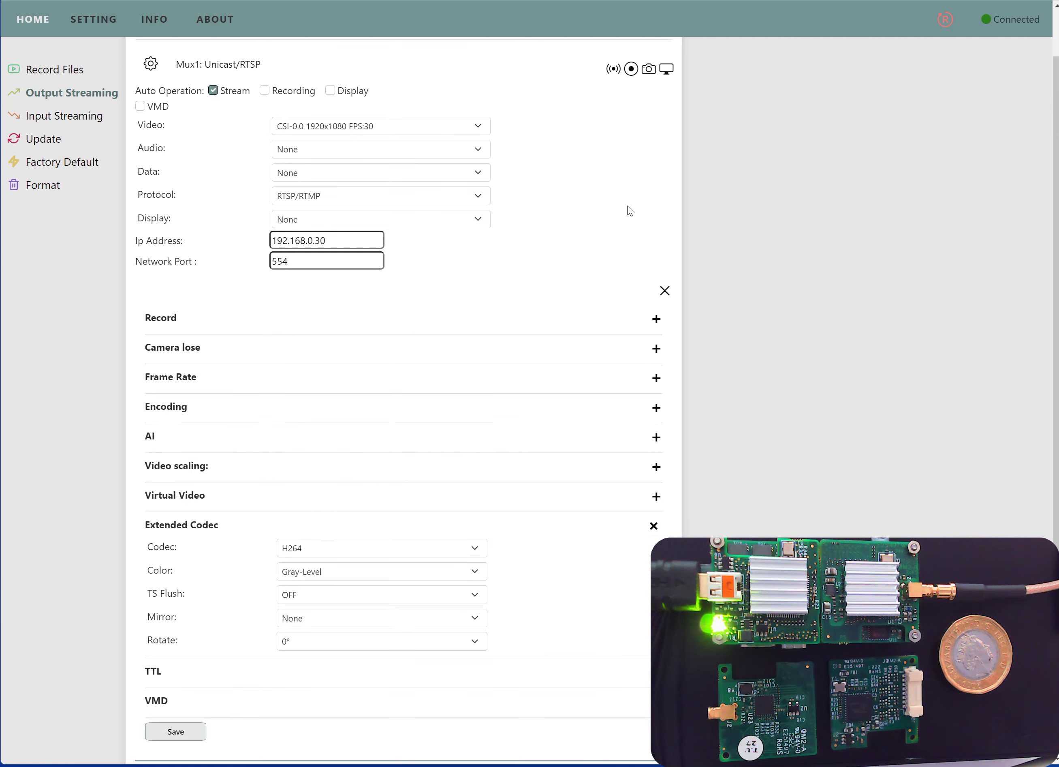
pyautogui.click(665, 291)
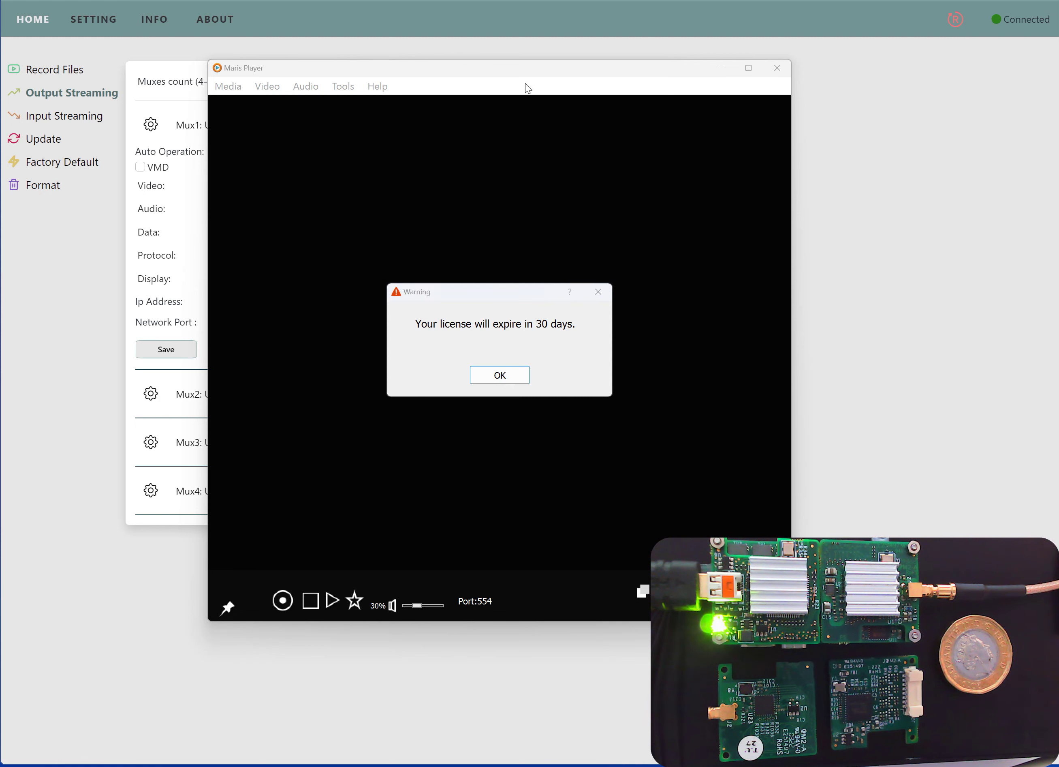
# Dismiss Maris Player's licence warning and play the RTSP network stream mux1.sdp from 192.168.0.30, port 554, over UDP.
pyautogui.click(506, 378)
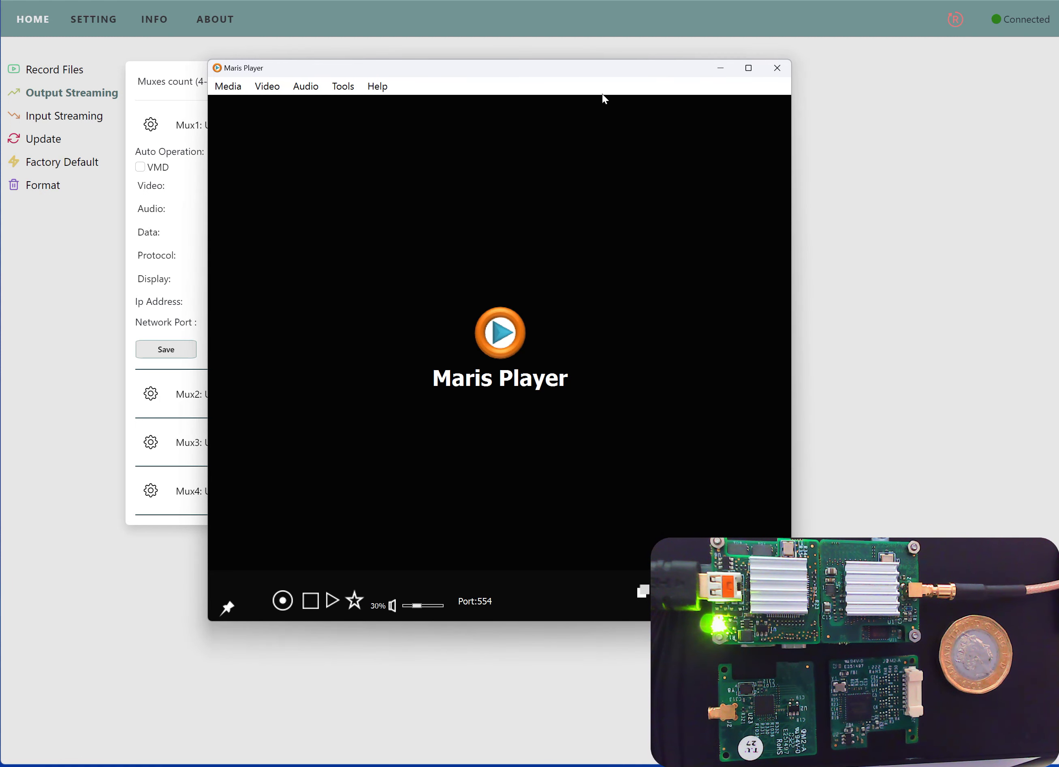
pyautogui.moveTo(638, 73); pyautogui.dragTo(452, 31)
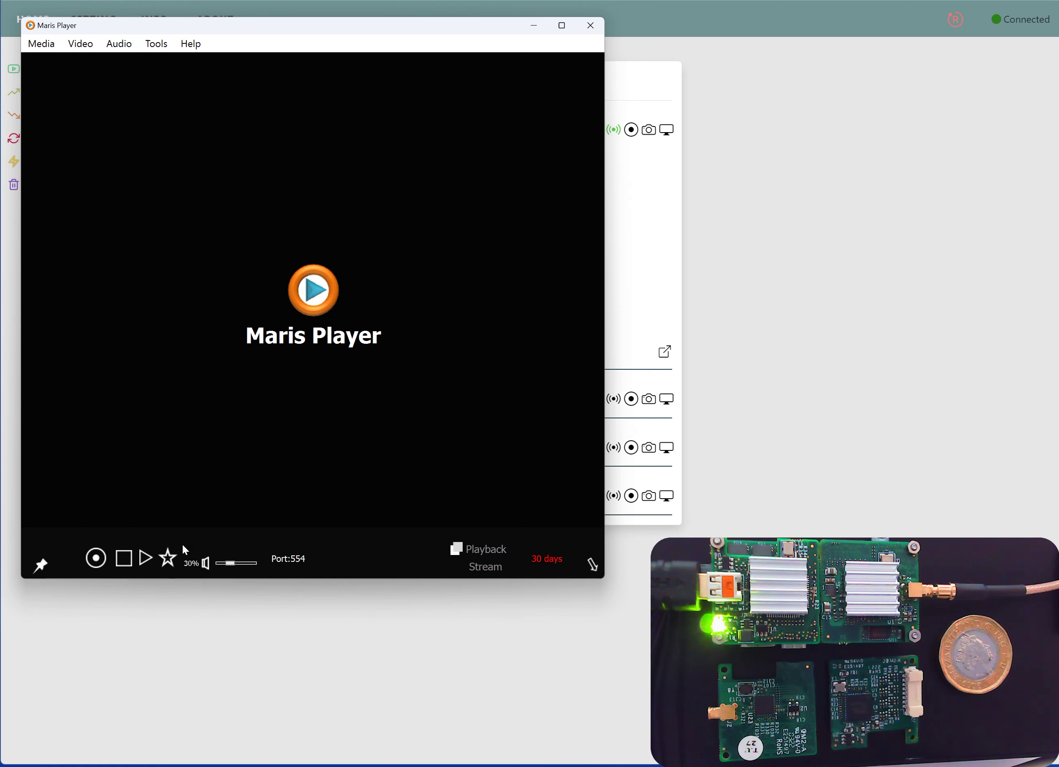
pyautogui.click(40, 43)
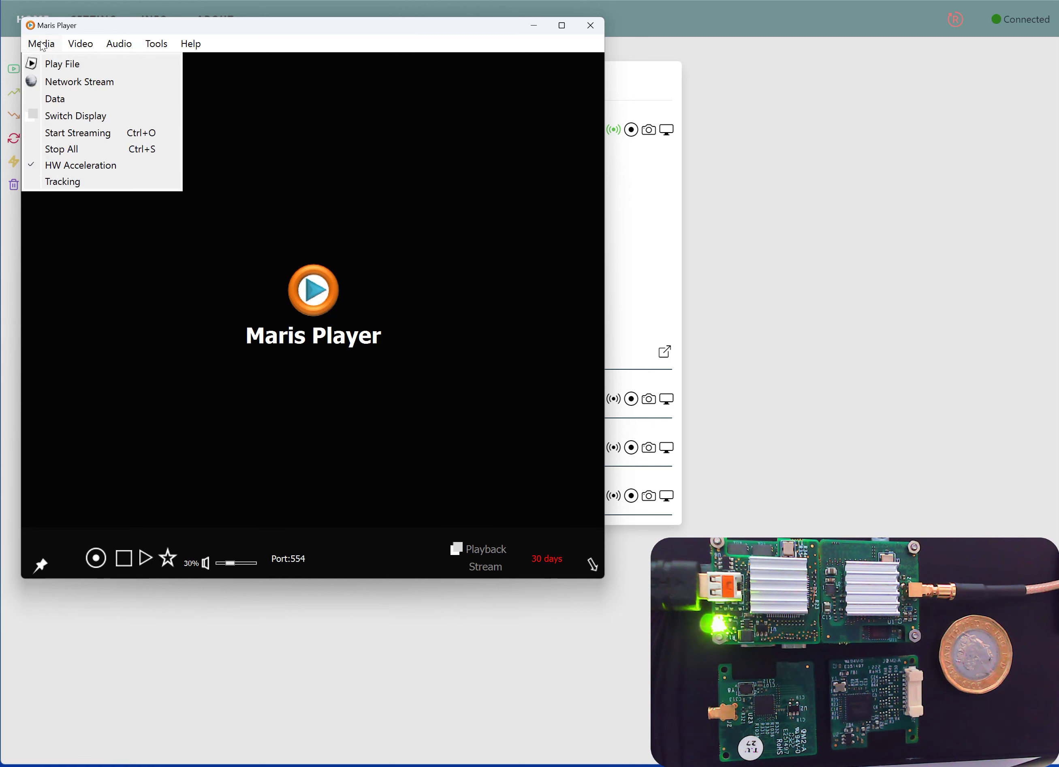
pyautogui.click(70, 84)
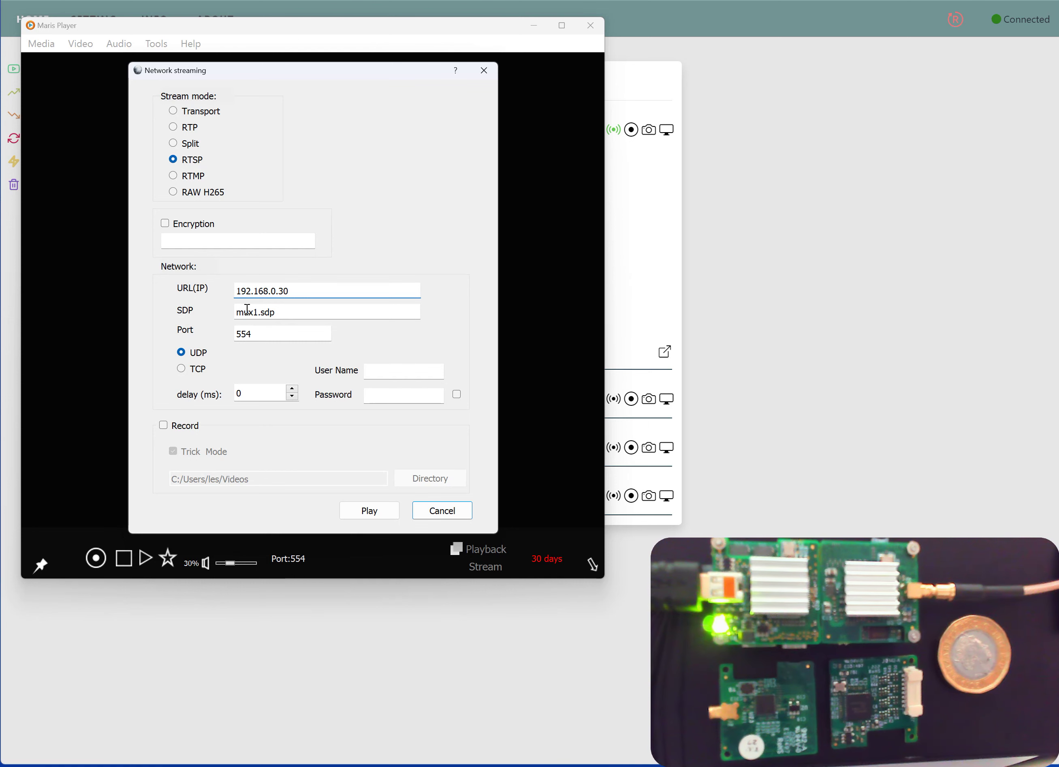
pyautogui.click(278, 312)
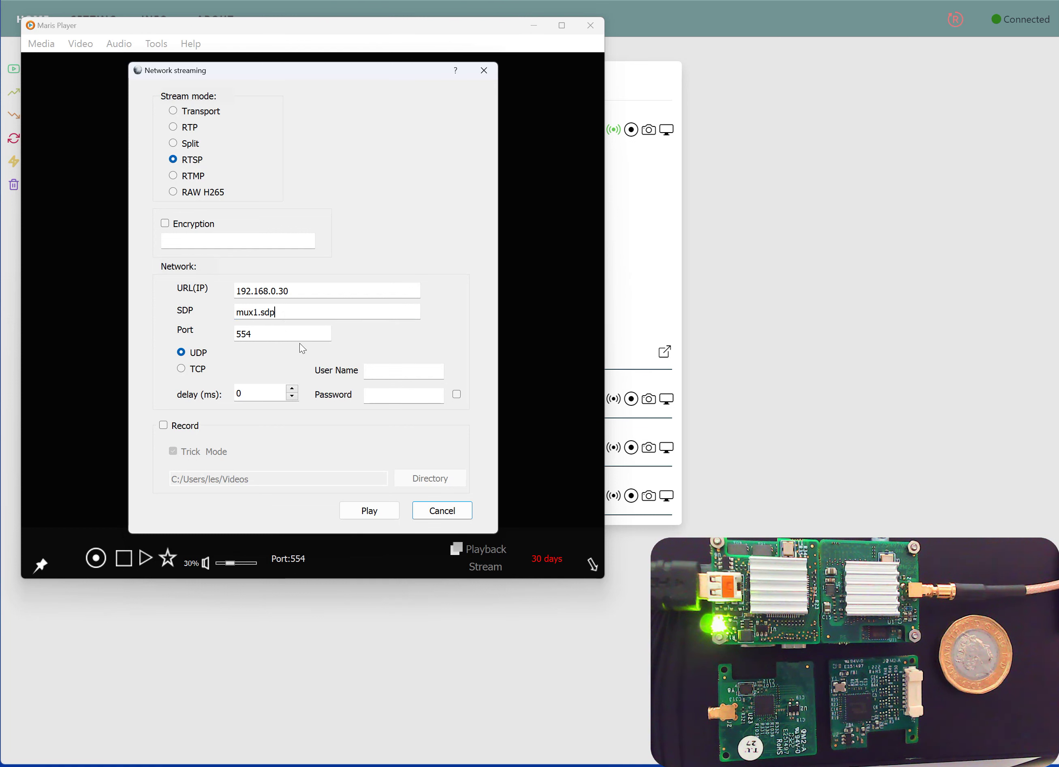
pyautogui.click(263, 334)
pyautogui.click(373, 513)
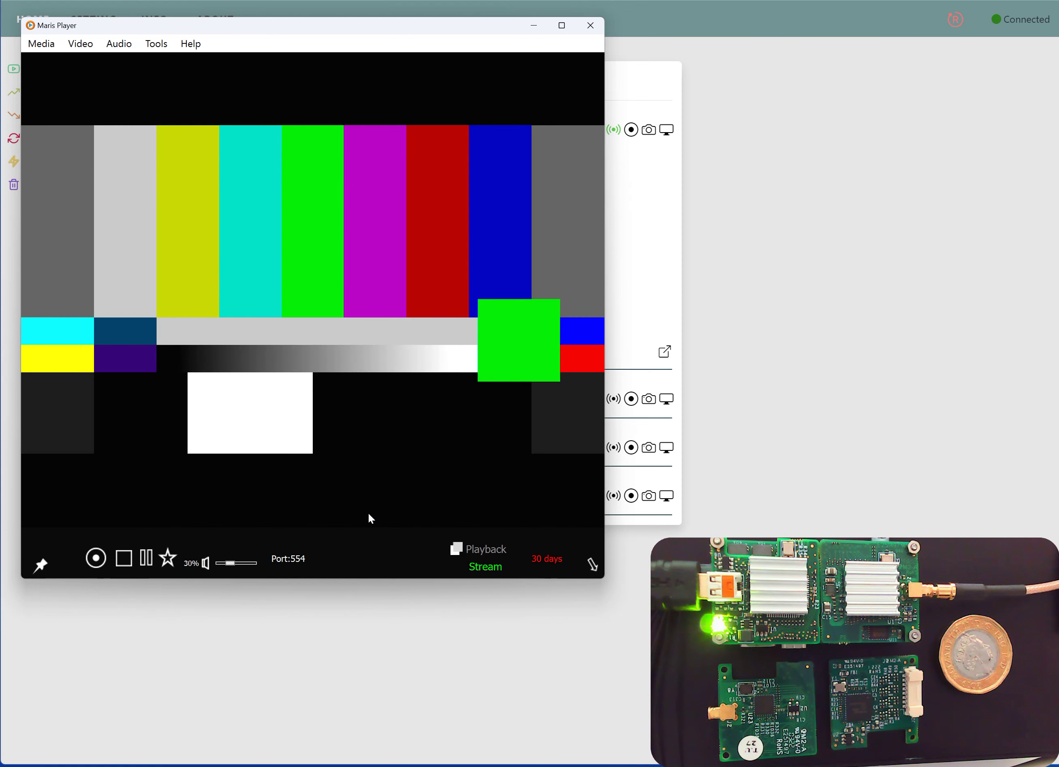
# Examine the playing stream's codec, resolution, frame rate and bitrate statistics, and close Maris Player.
pyautogui.click(154, 45)
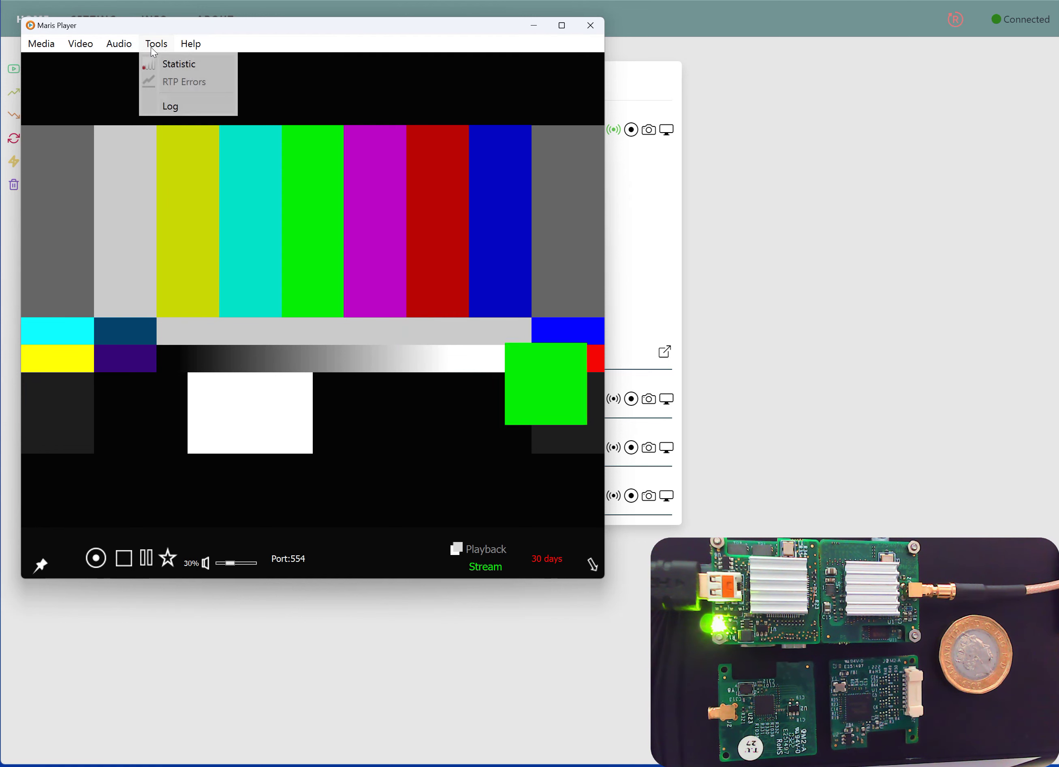
pyautogui.click(182, 63)
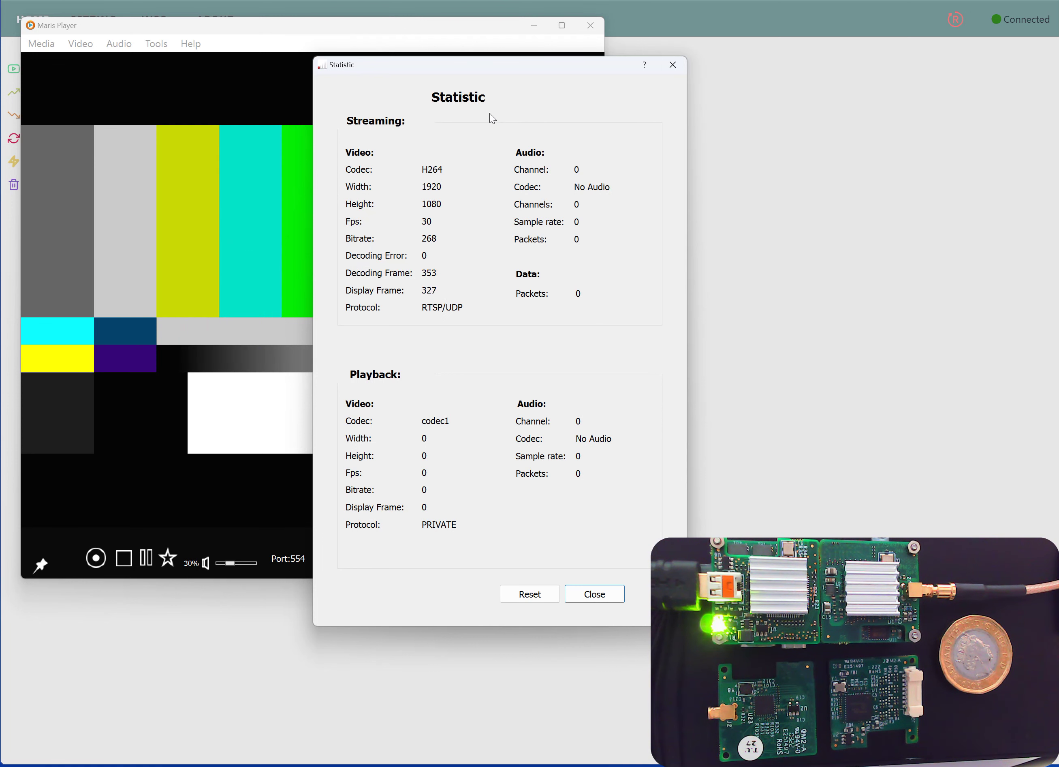
pyautogui.click(678, 66)
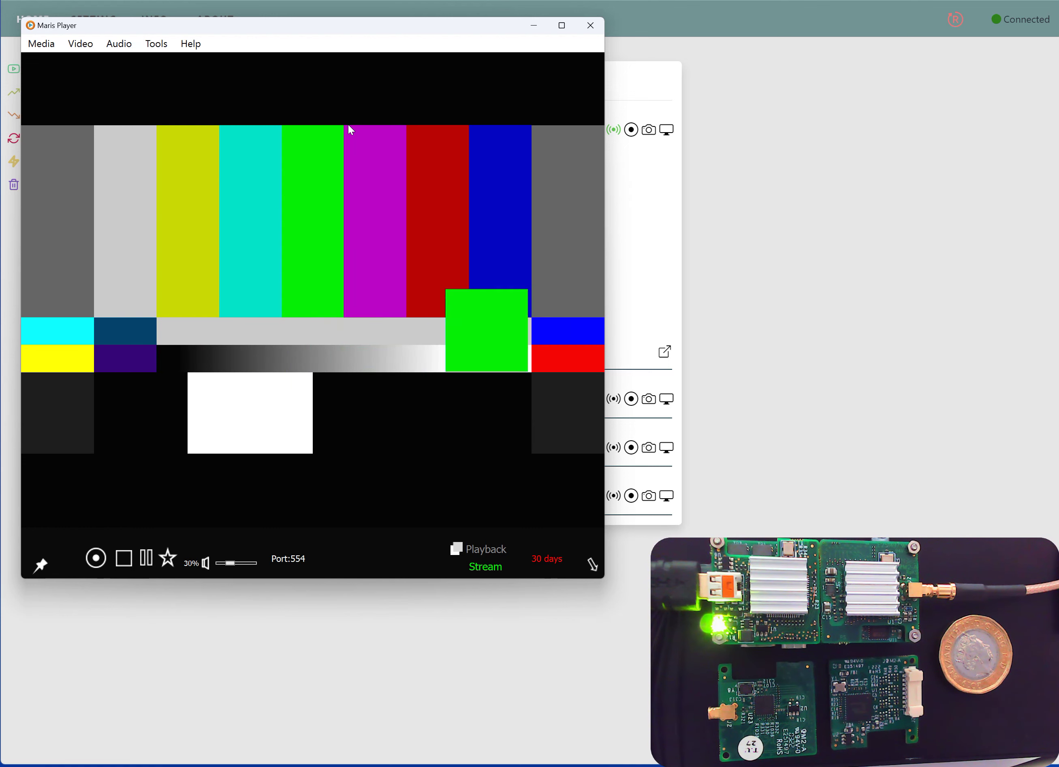
pyautogui.click(593, 28)
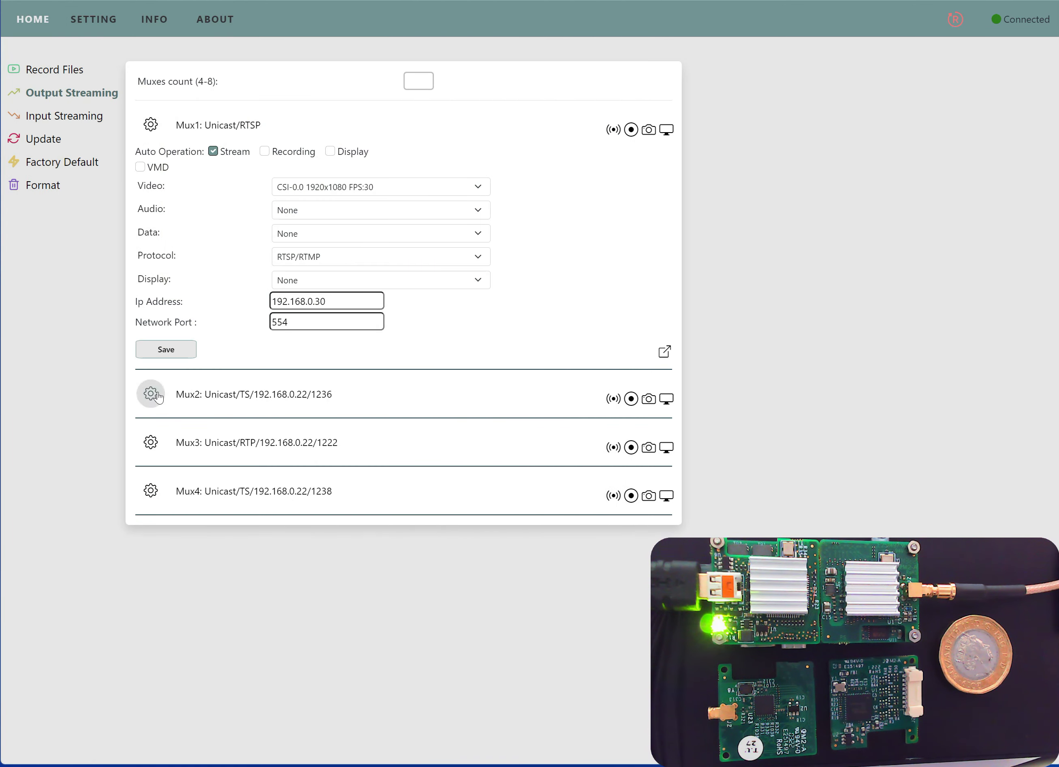
# Switch to VLC media player and play the network stream rtsp://192.168.0.30:554/mux1.sdp.
pyautogui.click(151, 393)
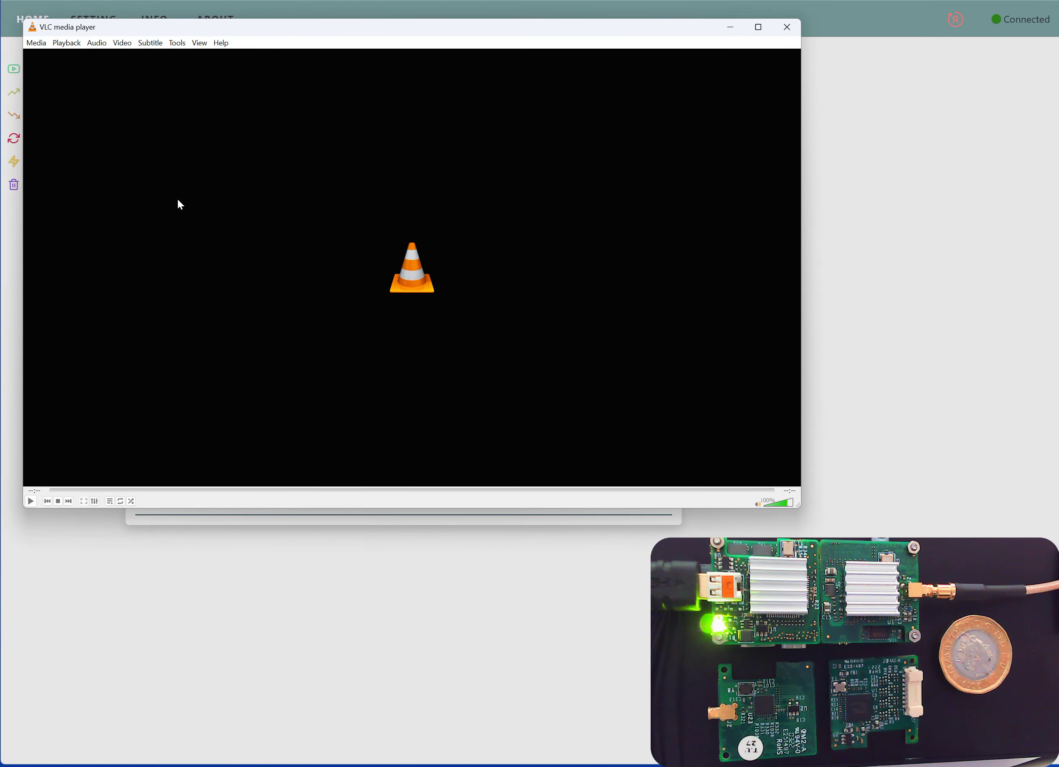
pyautogui.click(37, 43)
pyautogui.click(65, 107)
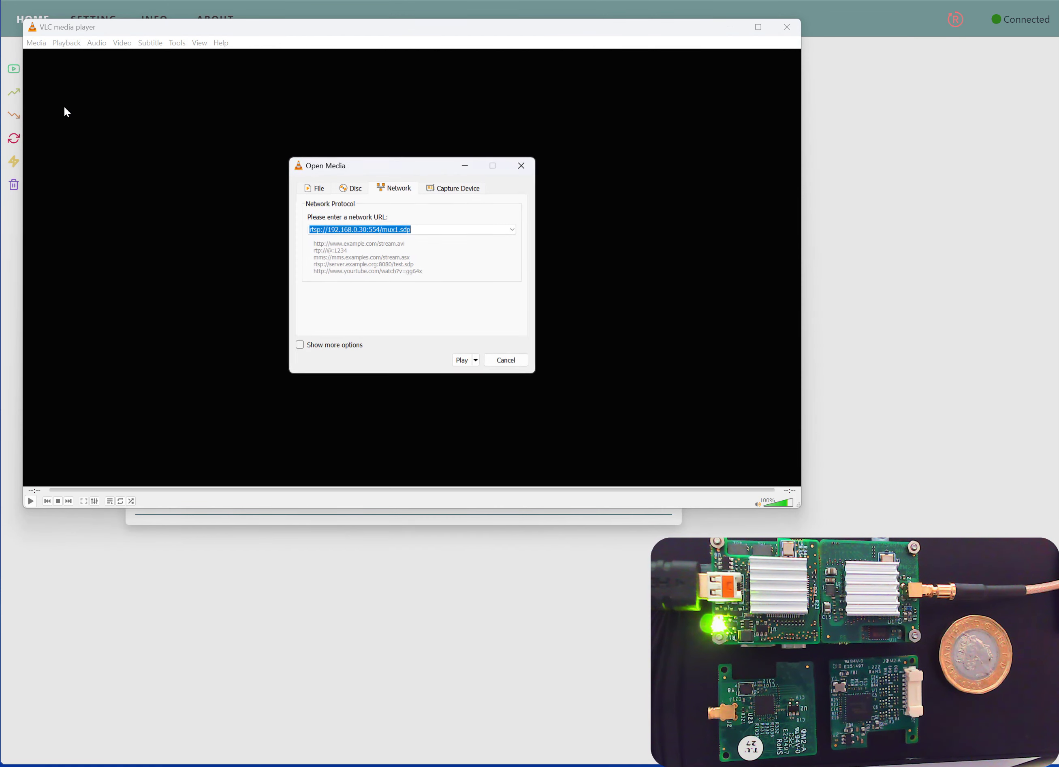
pyautogui.click(435, 229)
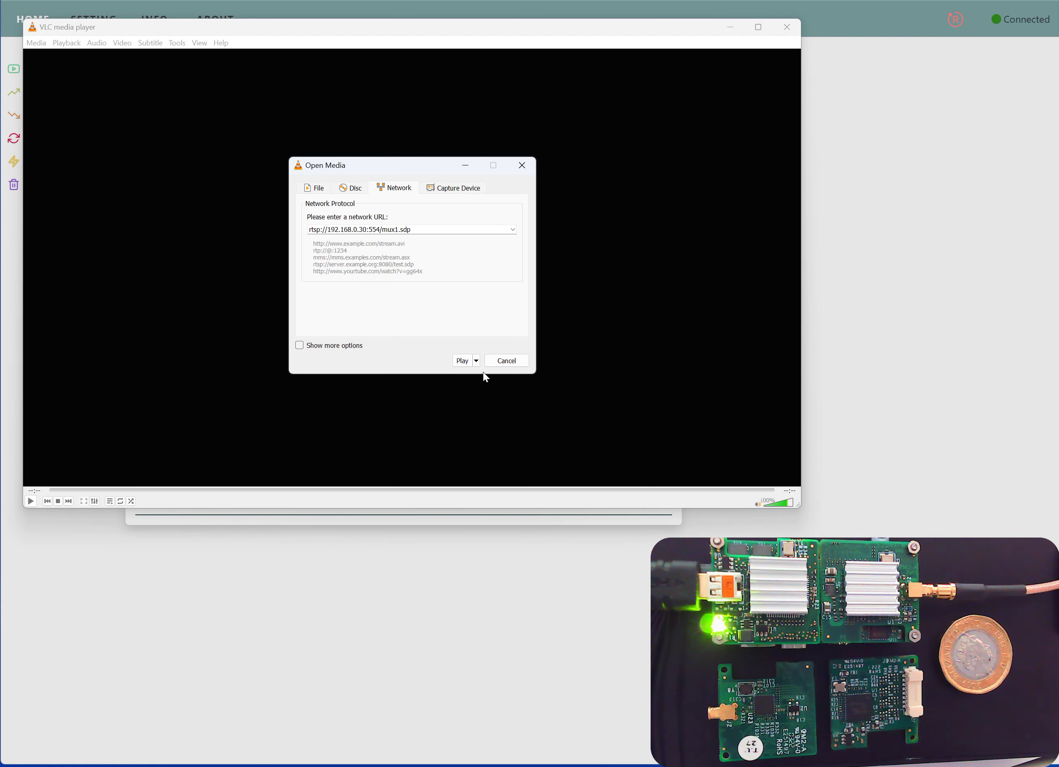
pyautogui.click(463, 361)
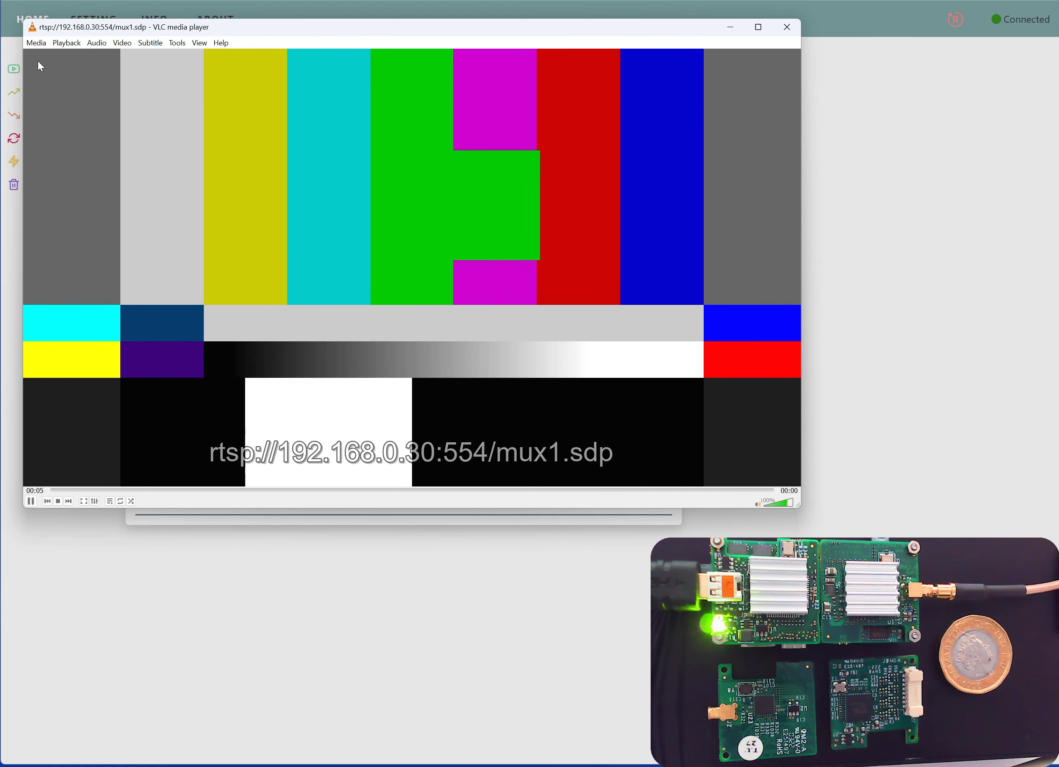
# Try reducing the network stream's caching to 900 ms in VLC's additional stream options.
pyautogui.click(36, 43)
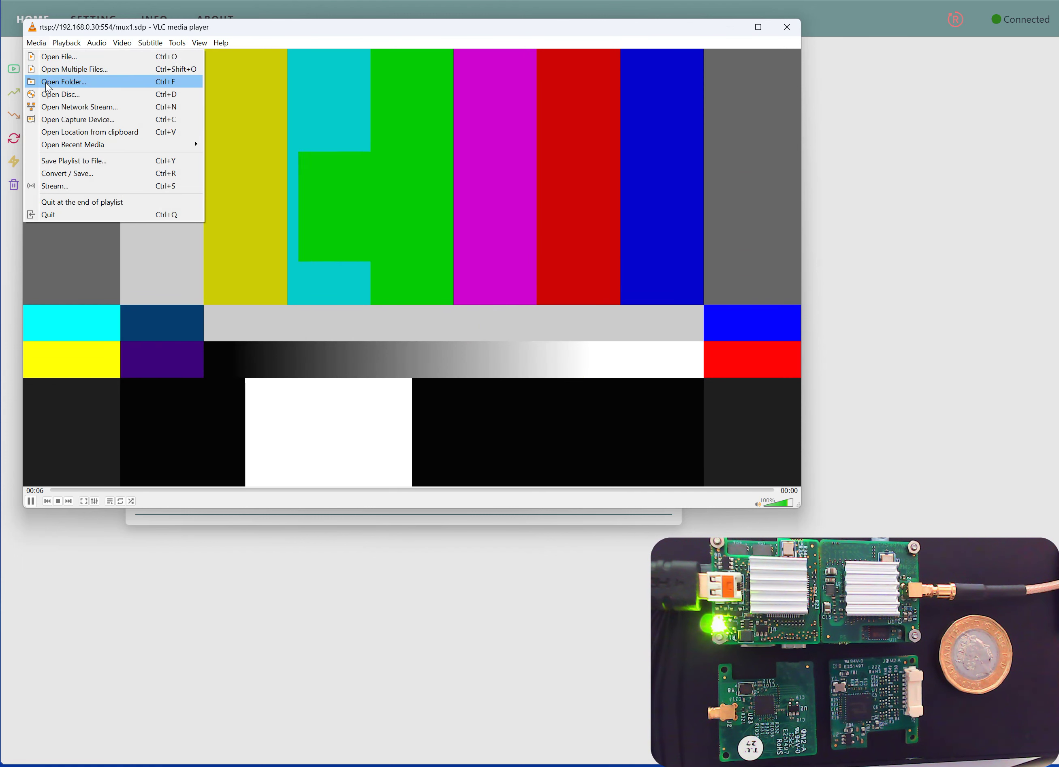
pyautogui.click(70, 104)
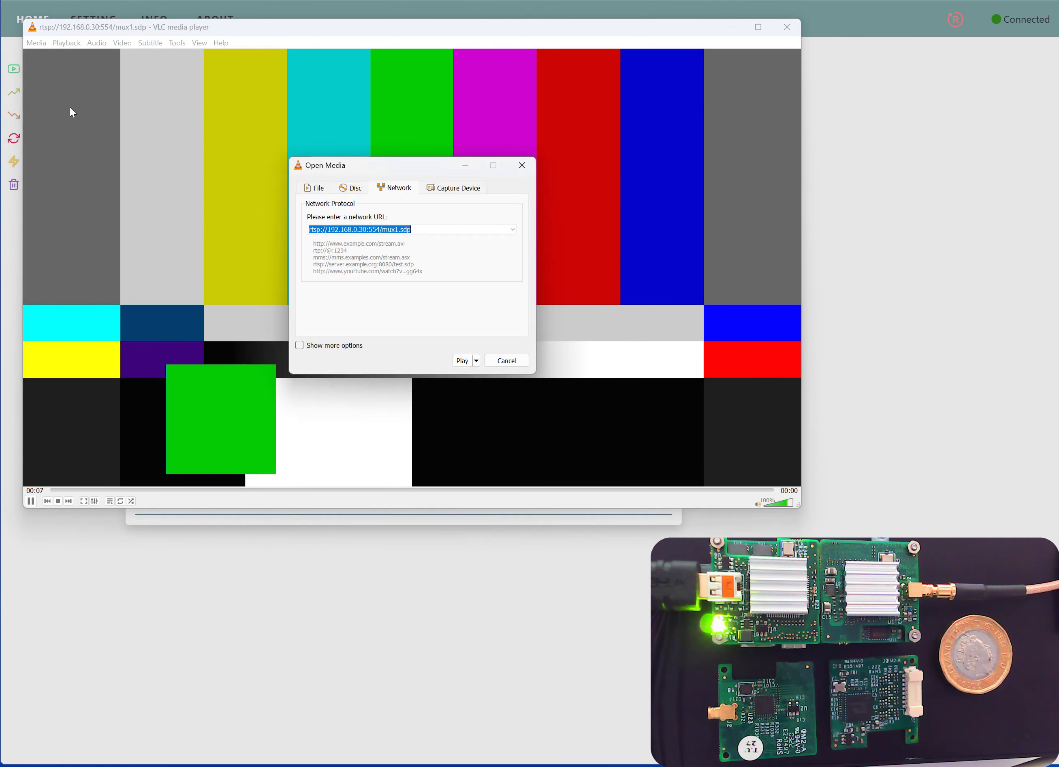
pyautogui.click(300, 346)
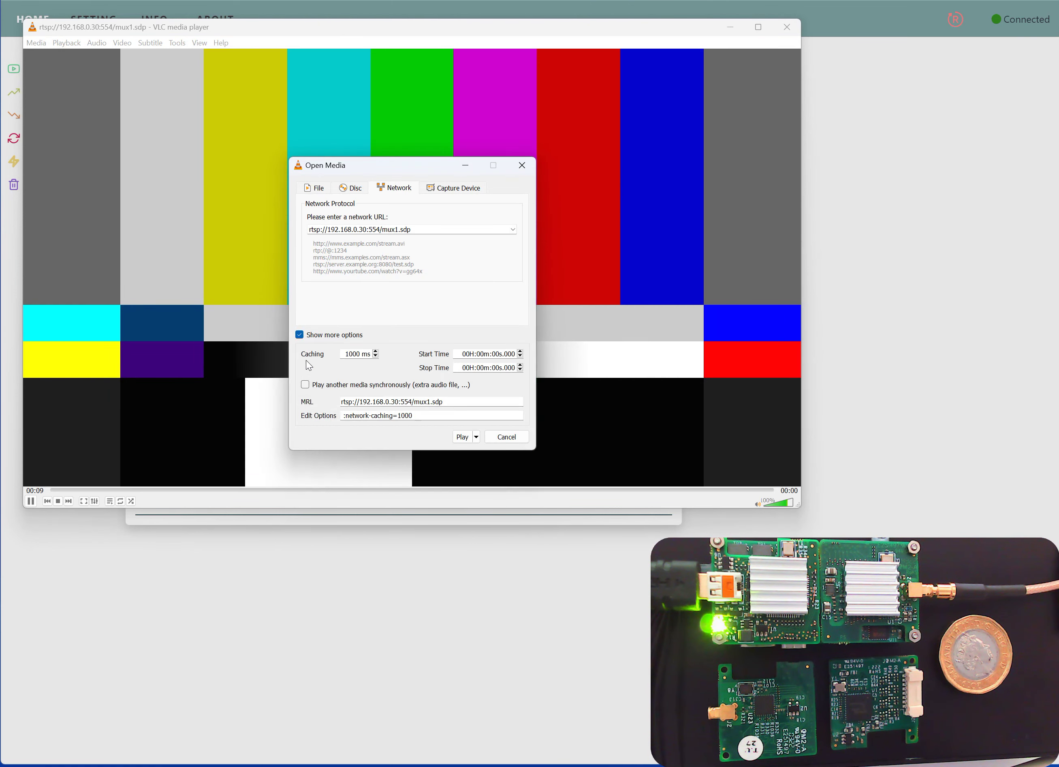
pyautogui.doubleClick(376, 357)
pyautogui.click(375, 351)
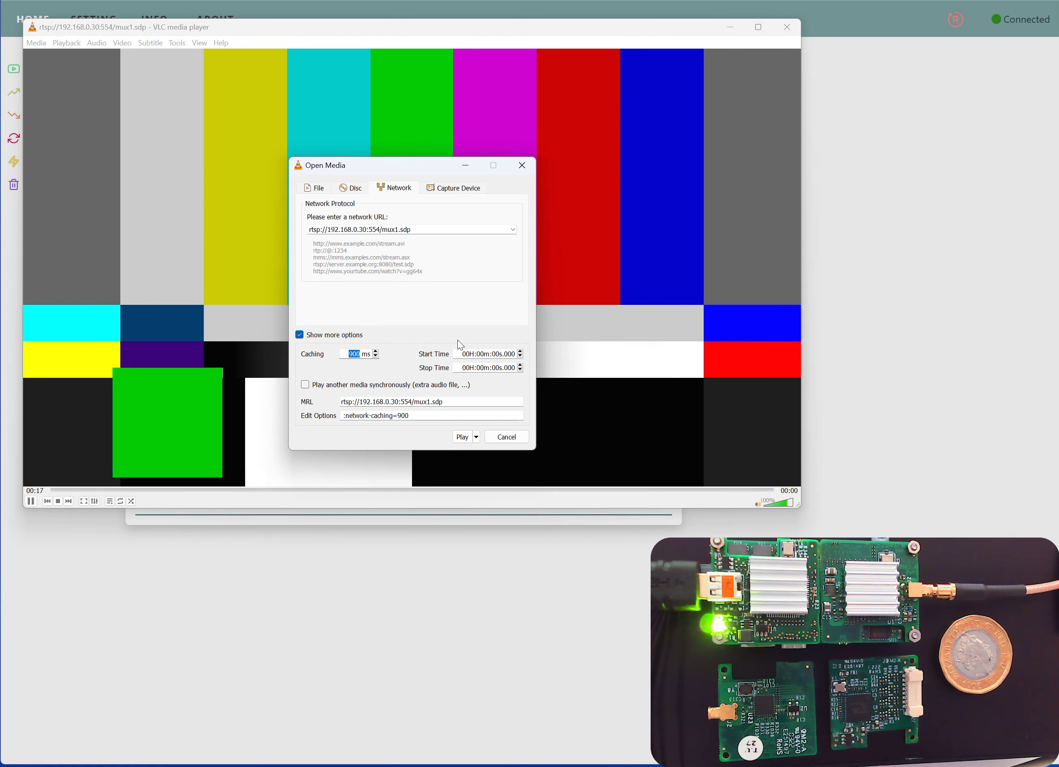
pyautogui.click(515, 437)
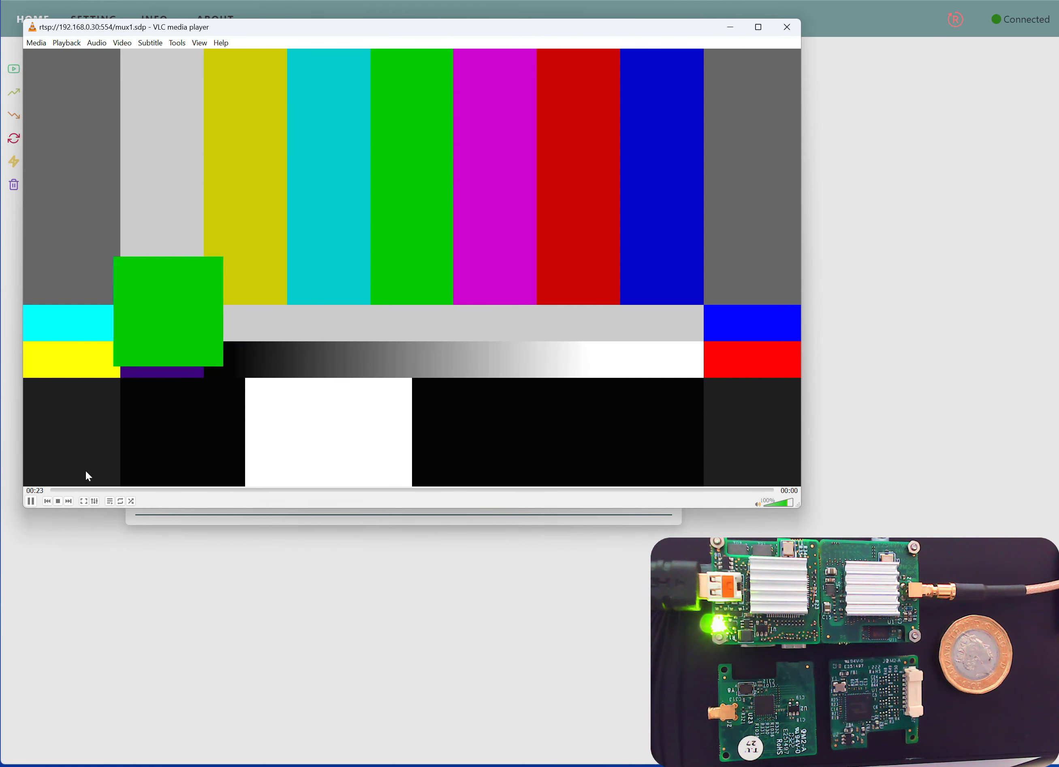
# Stop the stream playback and close VLC media player.
pyautogui.click(69, 501)
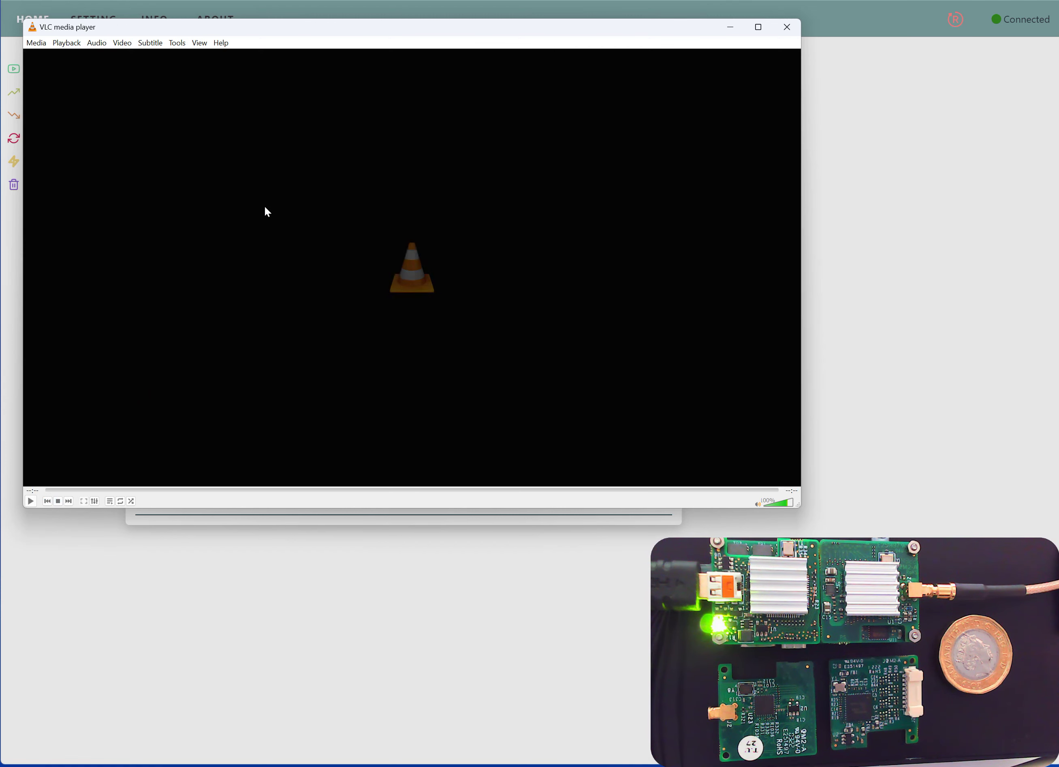
pyautogui.click(787, 28)
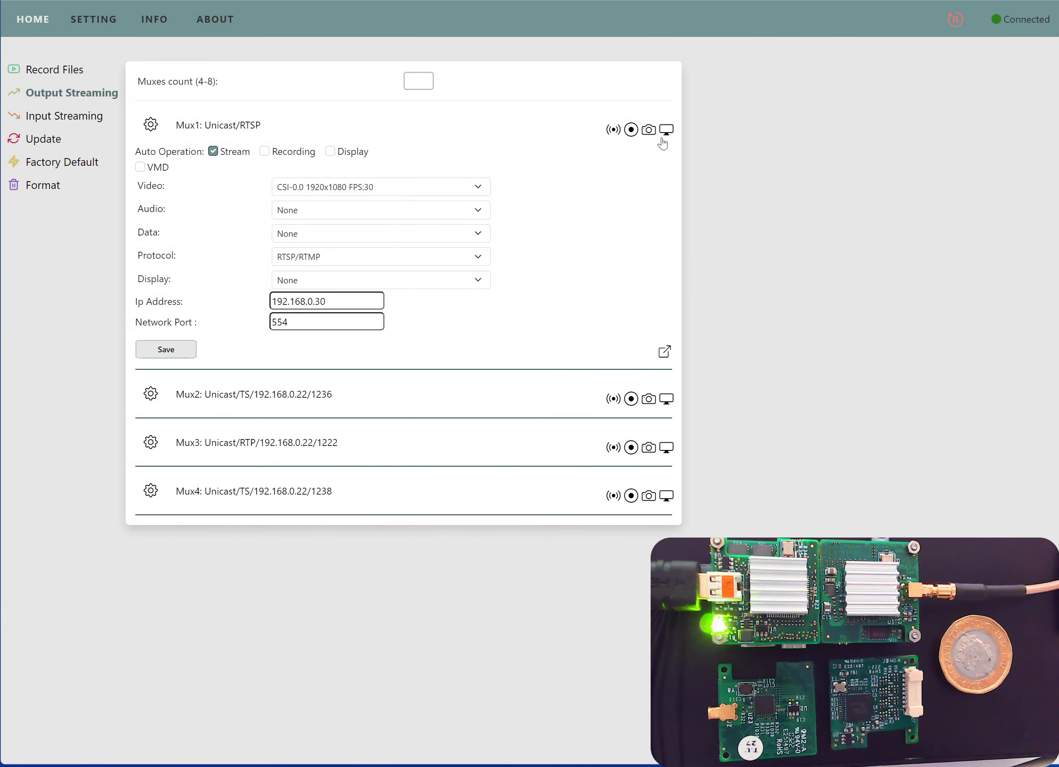
# Expand Mux2's settings, collapse Mux1's, and choose TS as the Mux2 protocol.
pyautogui.click(151, 395)
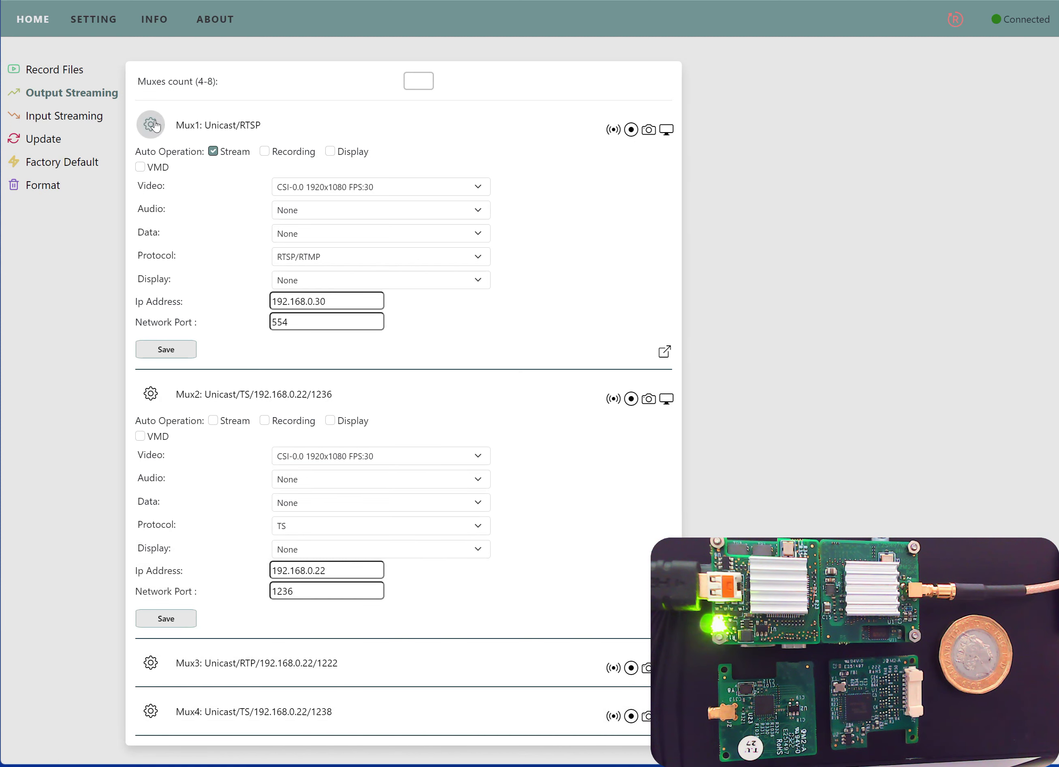
pyautogui.click(172, 128)
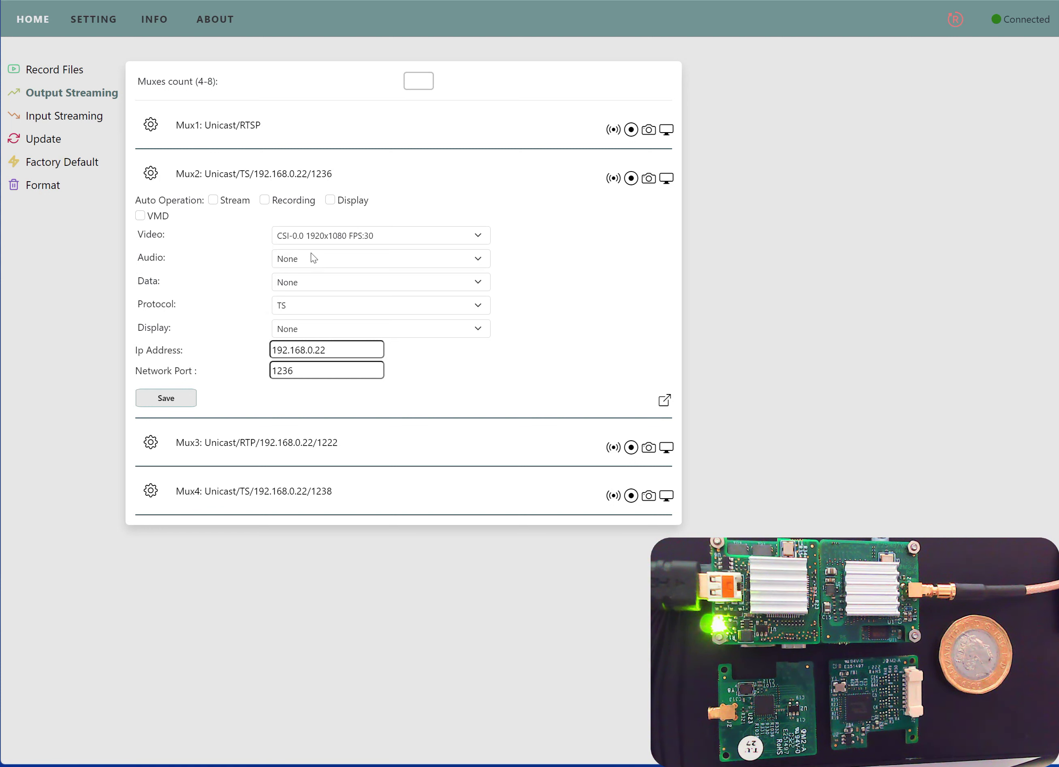
pyautogui.click(333, 309)
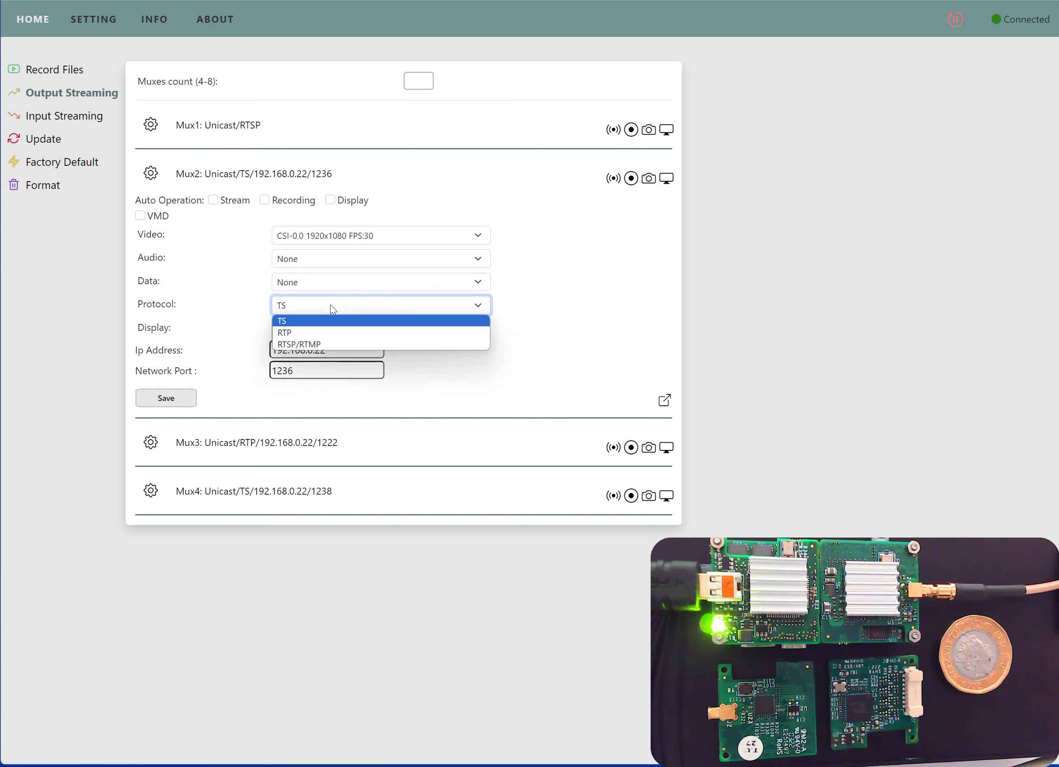
pyautogui.click(333, 321)
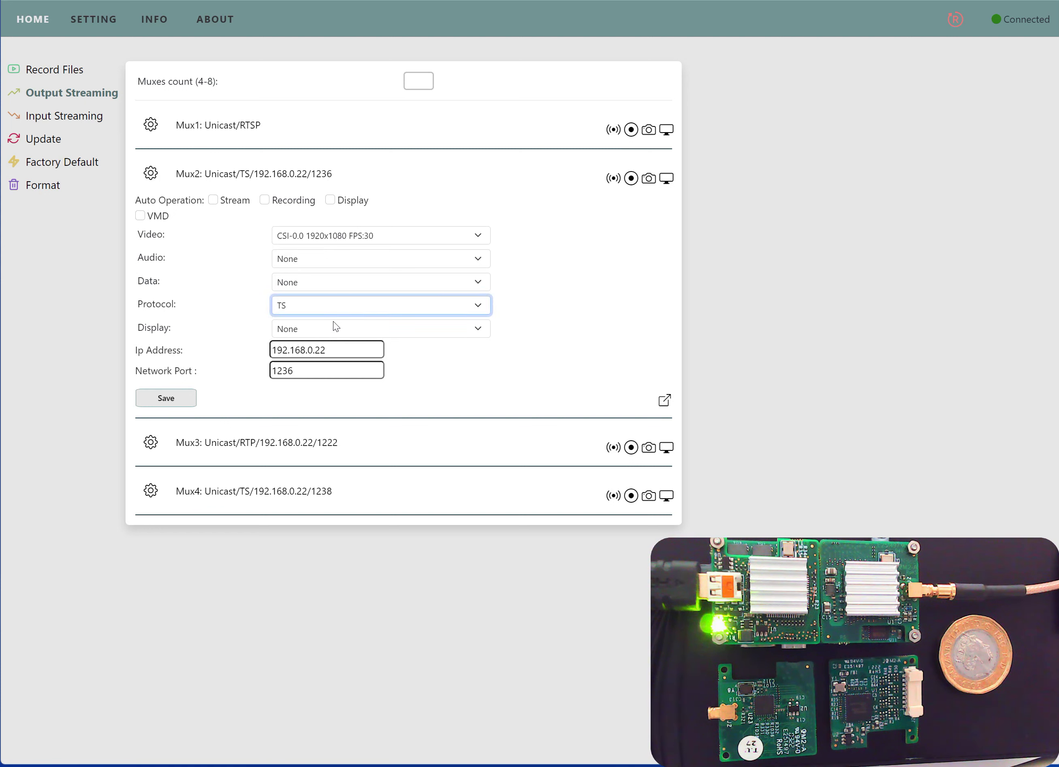
# Keep 192.168.0.22 as Mux2's IP address and 1236 as its network port, and save the Mux2 settings.
pyautogui.click(346, 355)
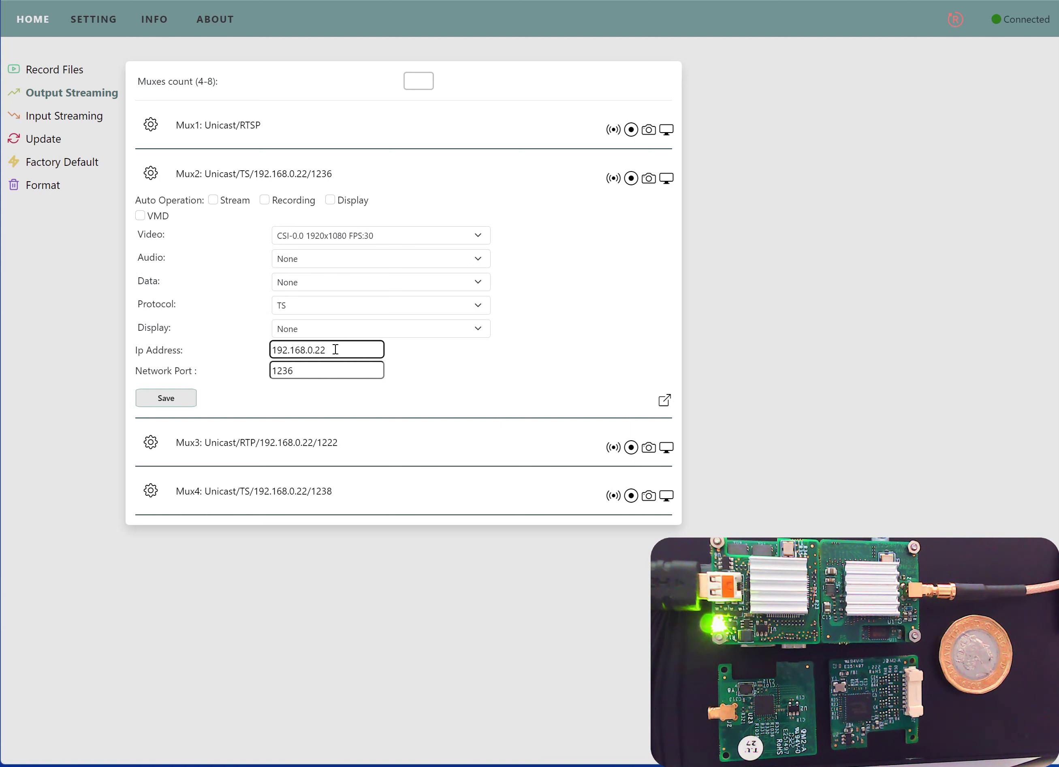
pyautogui.click(303, 370)
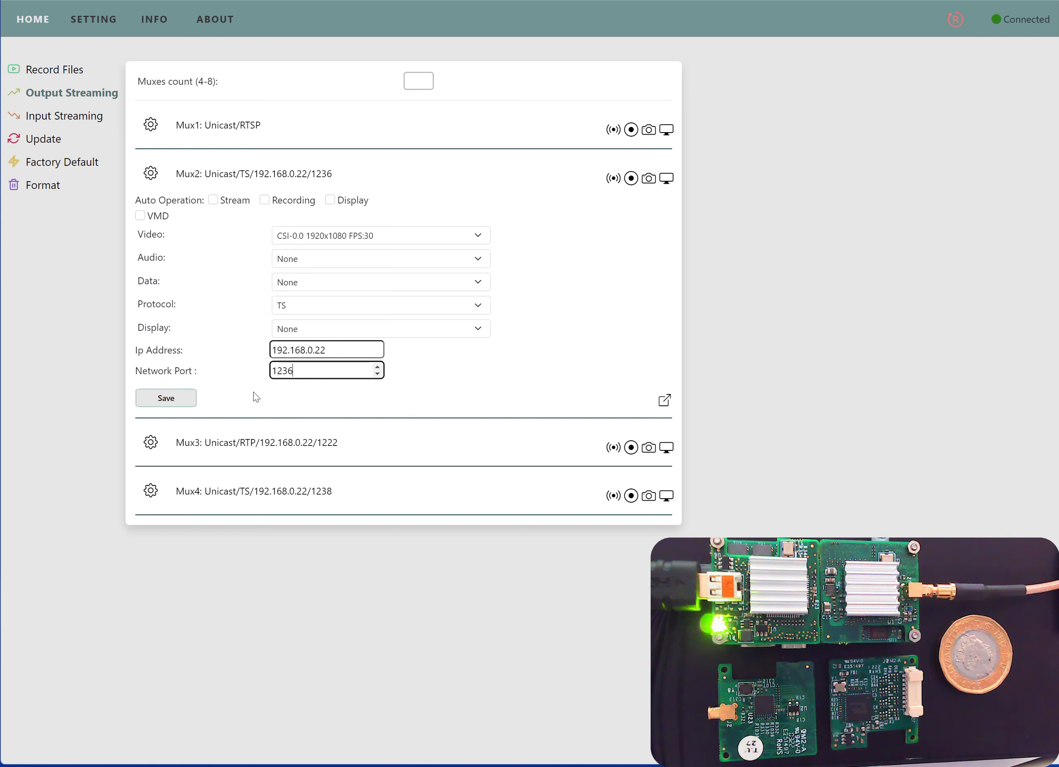
pyautogui.click(183, 398)
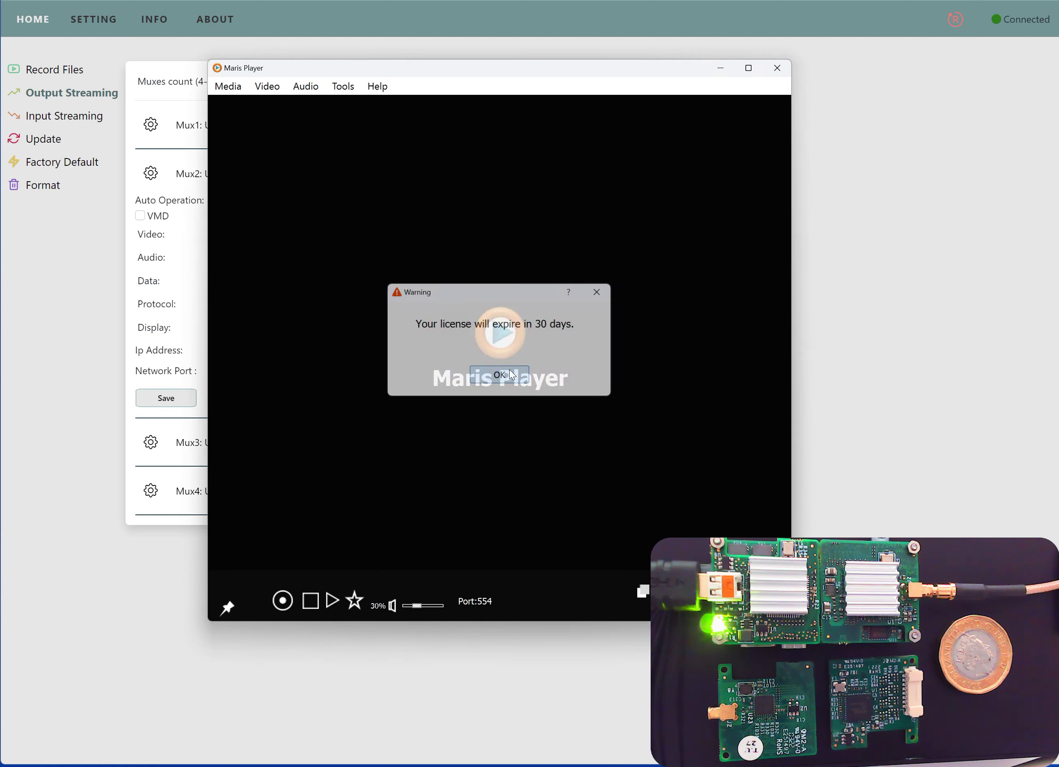
# Switch to Maris Player, dismiss the licence warning, and play the unicast network stream in Transport mode on port 1236.
pyautogui.click(512, 372)
pyautogui.click(228, 86)
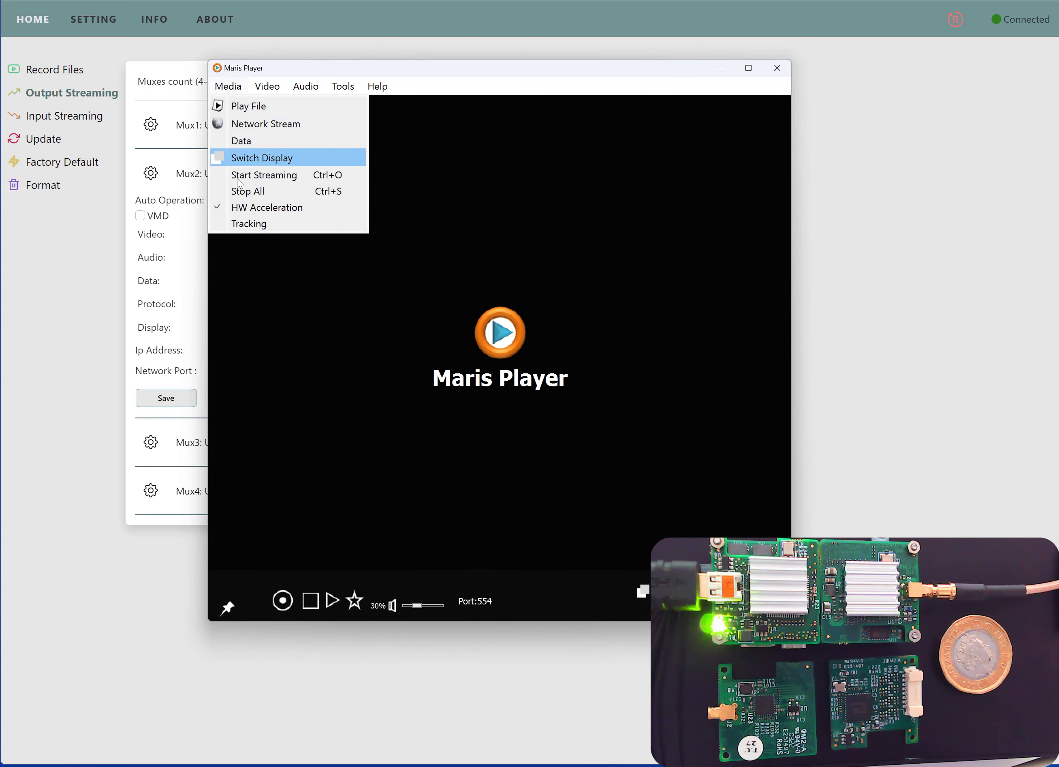
pyautogui.click(274, 126)
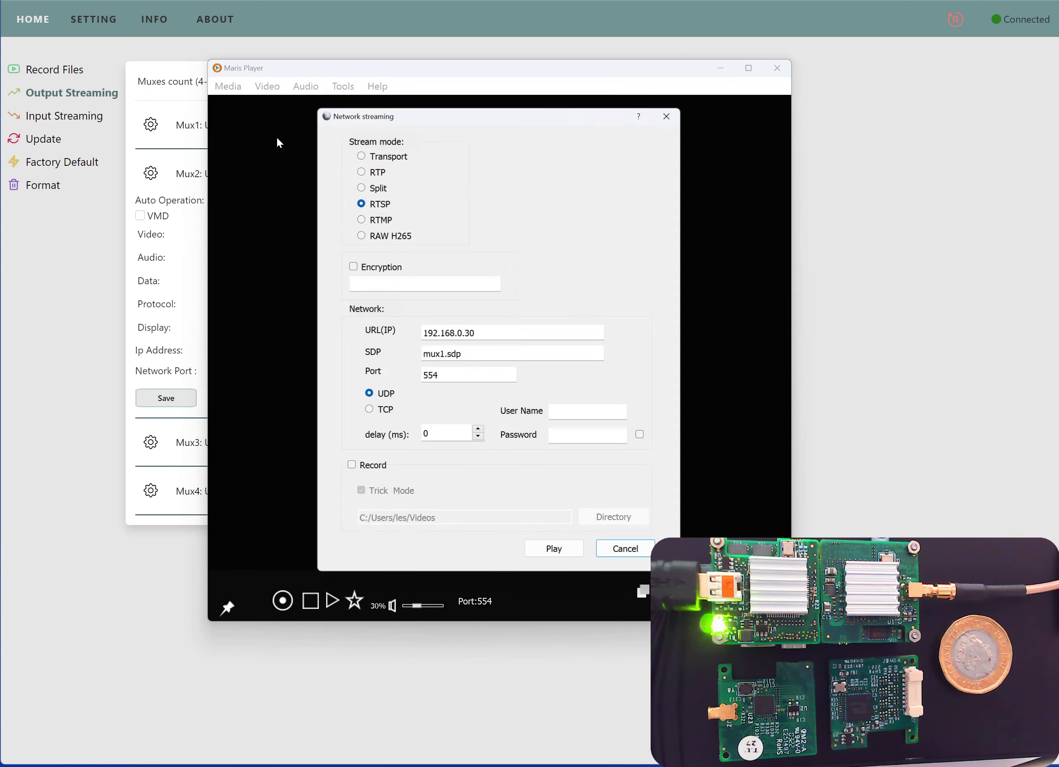
pyautogui.click(360, 154)
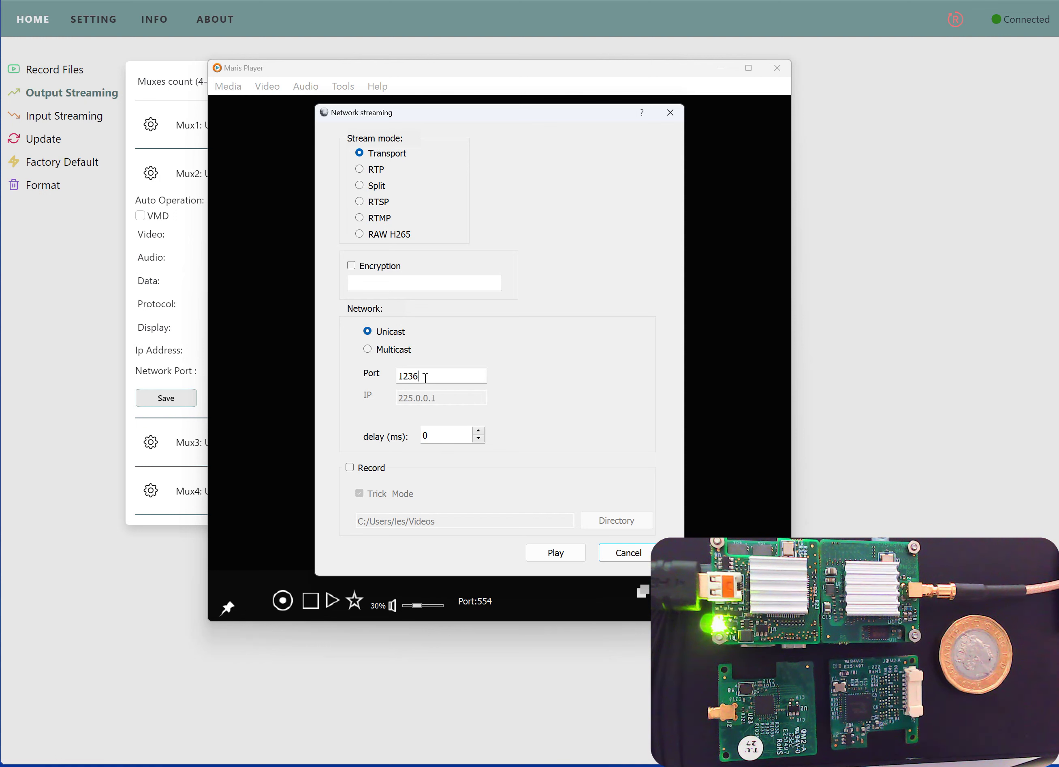
pyautogui.rightClick(425, 378)
pyautogui.click(557, 552)
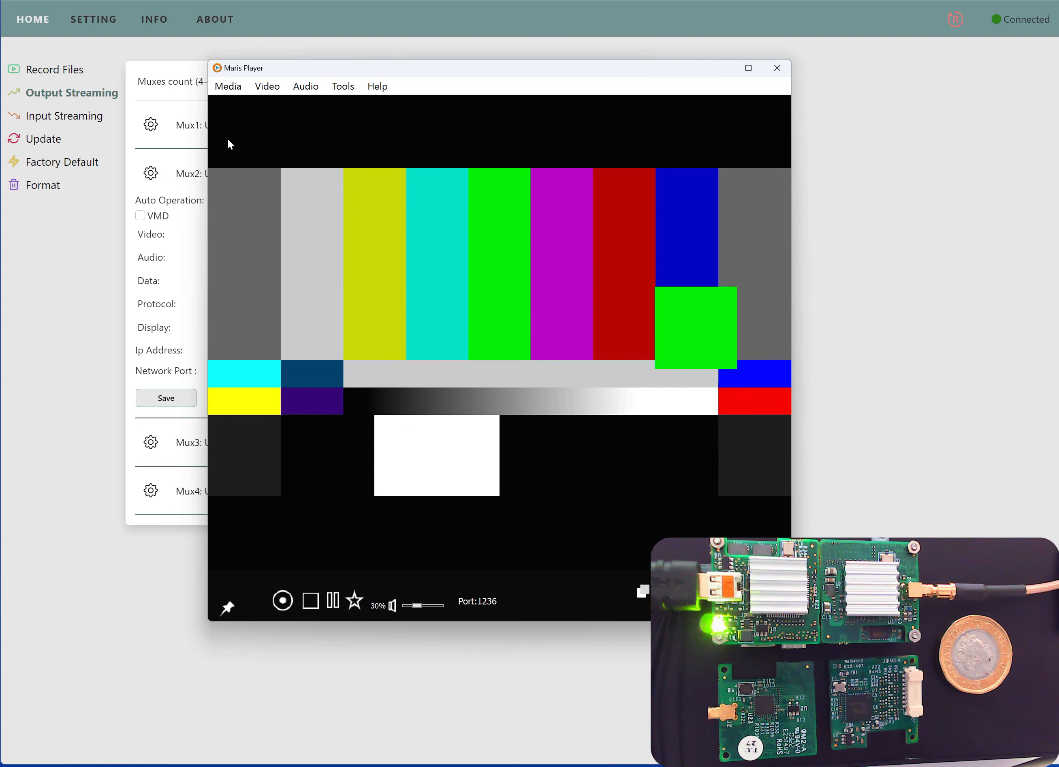
# Check the Multicast option in Maris Player's network streaming settings, cancel without applying it, and close the player.
pyautogui.click(228, 86)
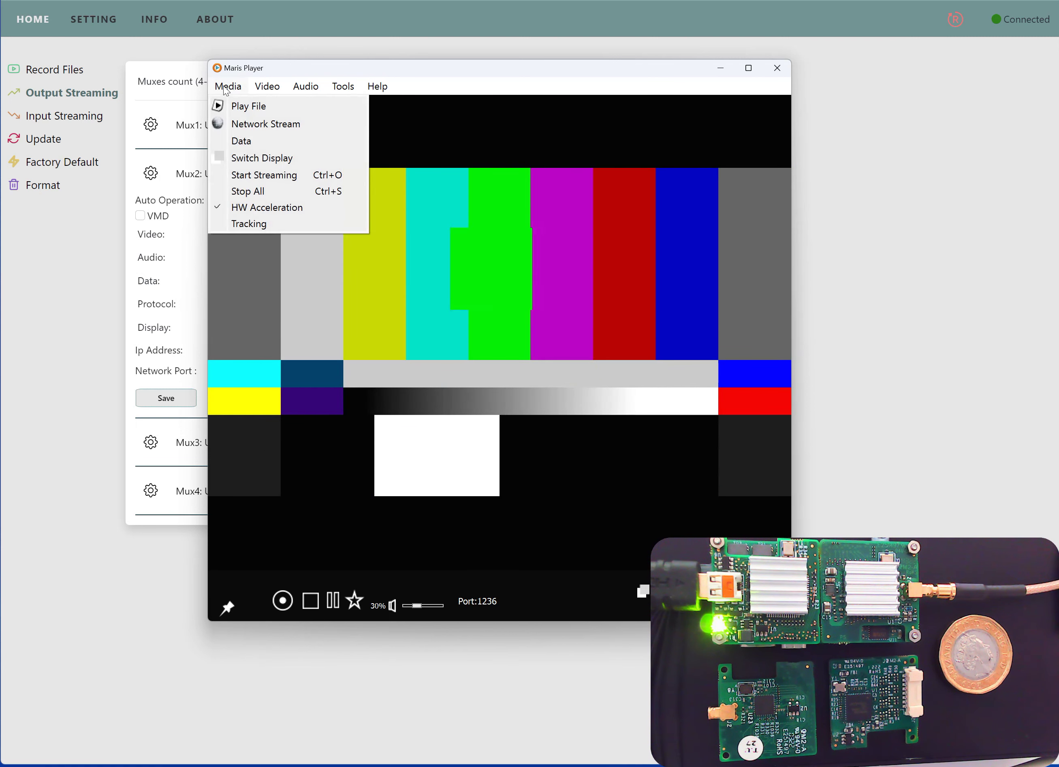
pyautogui.click(245, 124)
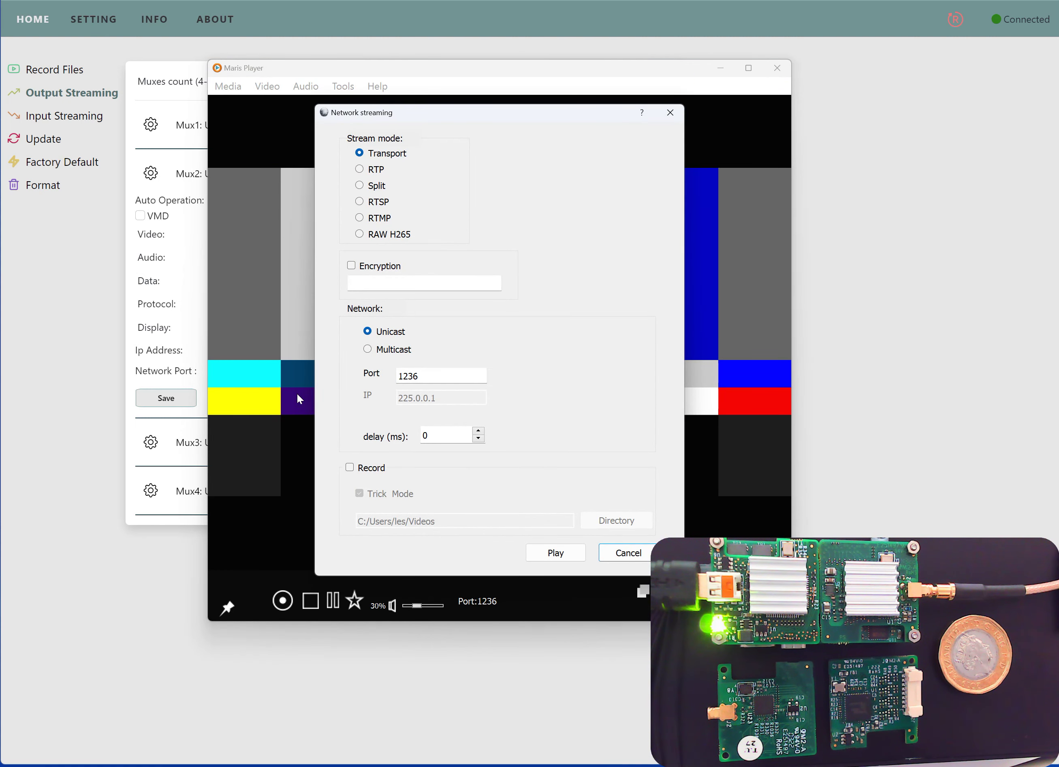
pyautogui.click(368, 351)
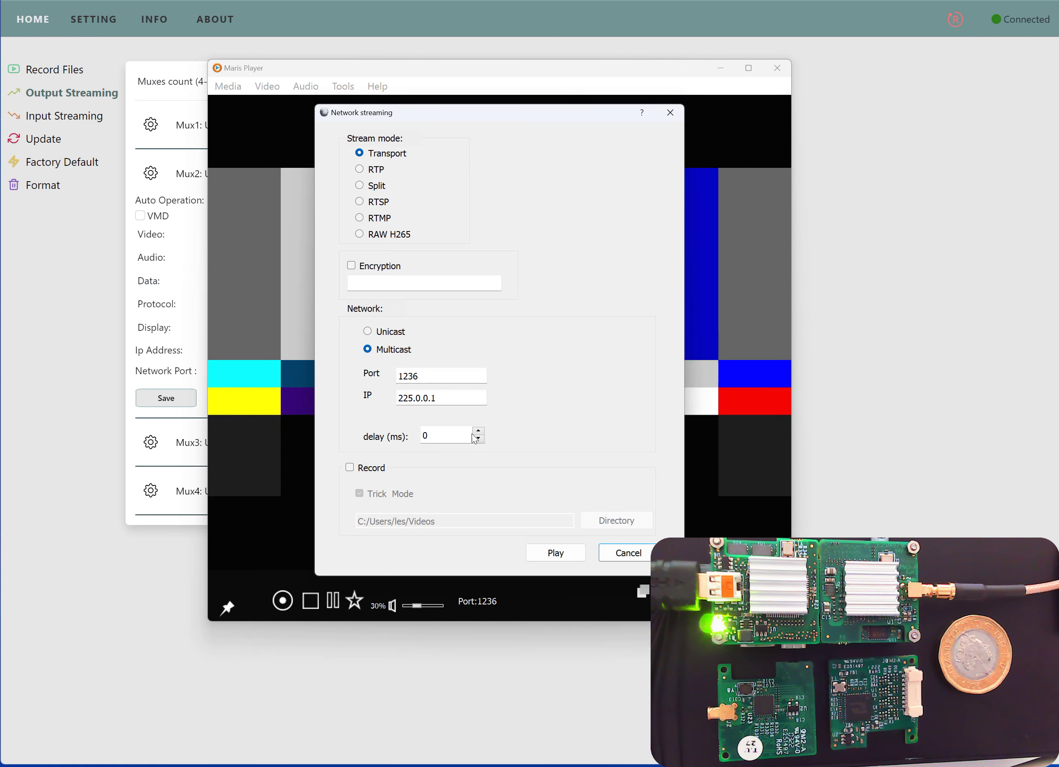
pyautogui.click(621, 558)
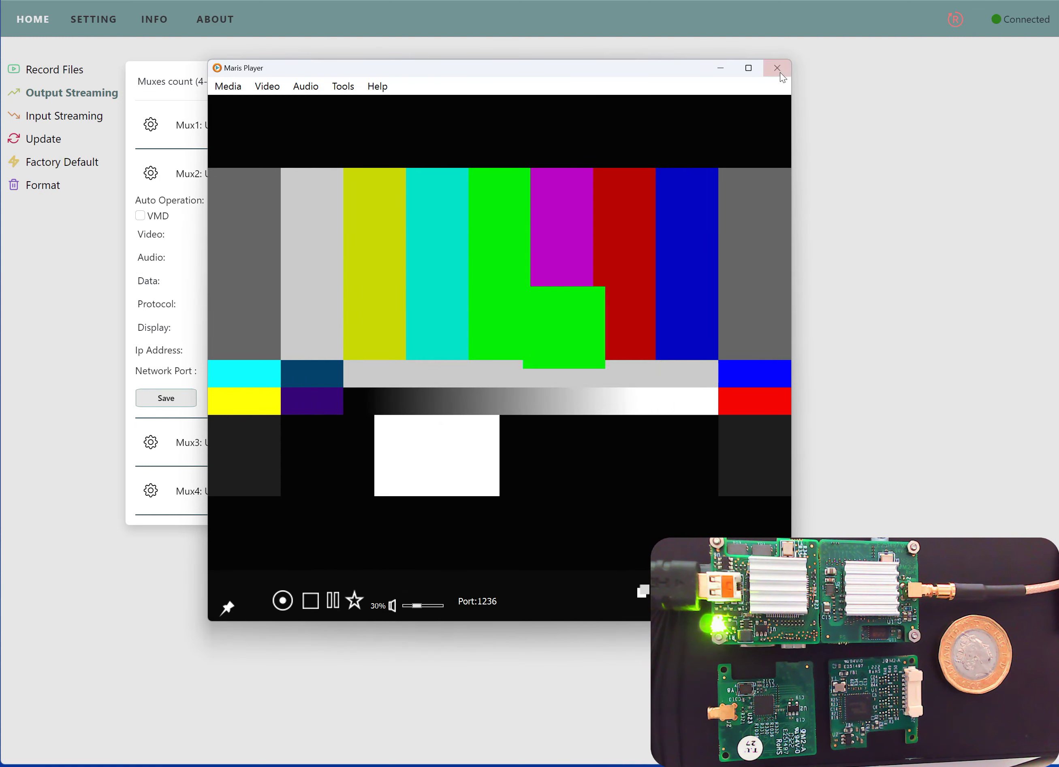
pyautogui.click(776, 68)
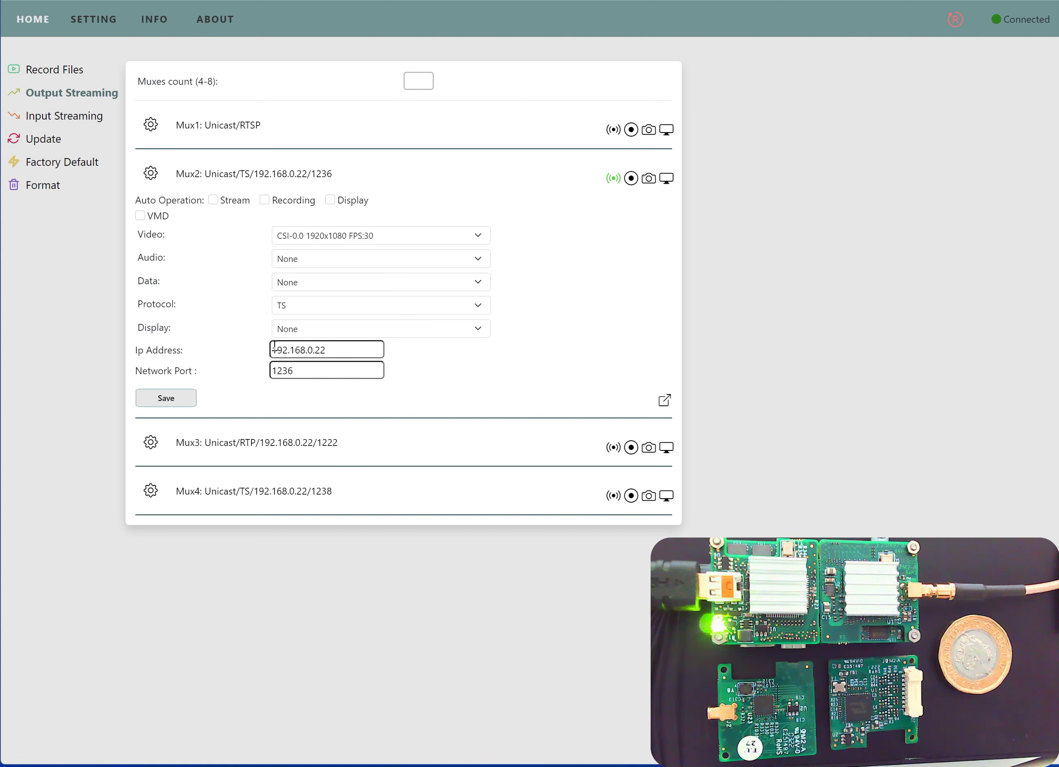
# Switch to VLC media player, play the network stream udp://@:1236, and close the player.
pyautogui.click(302, 370)
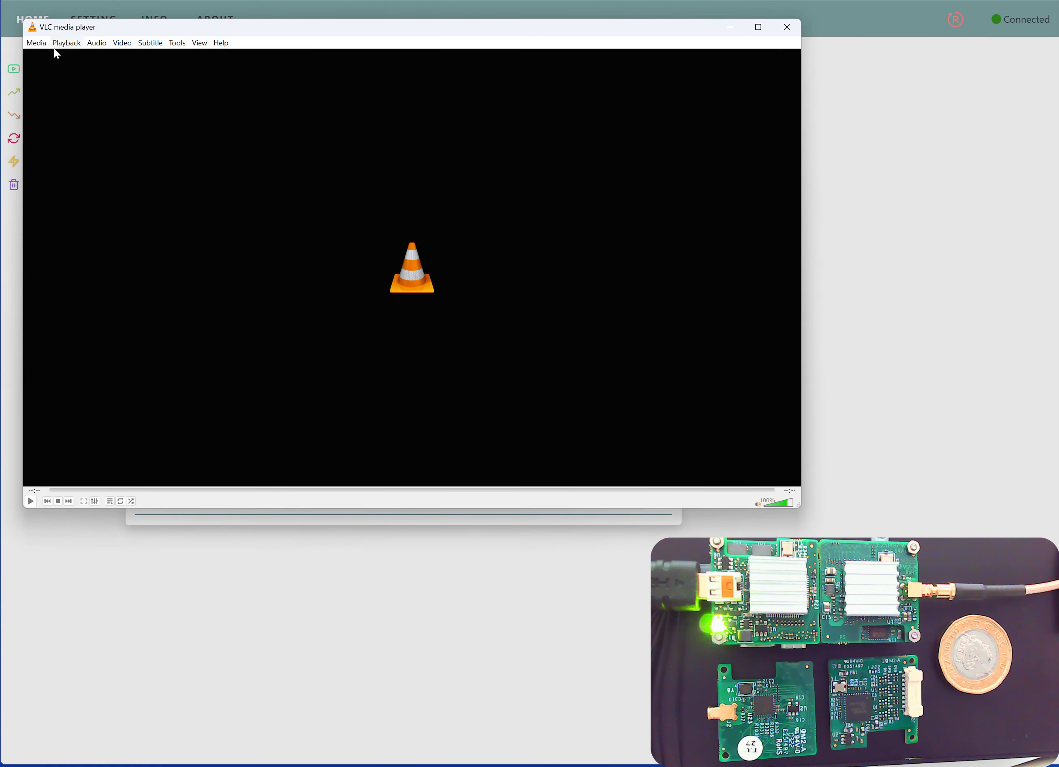
pyautogui.click(38, 43)
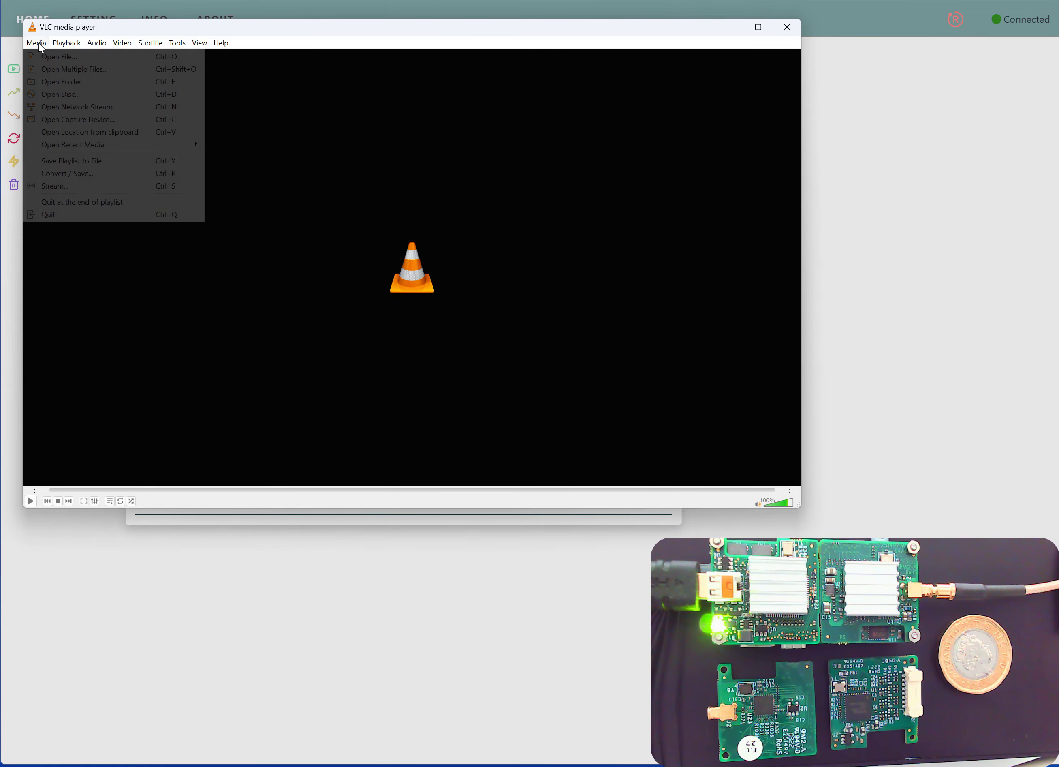
pyautogui.click(57, 107)
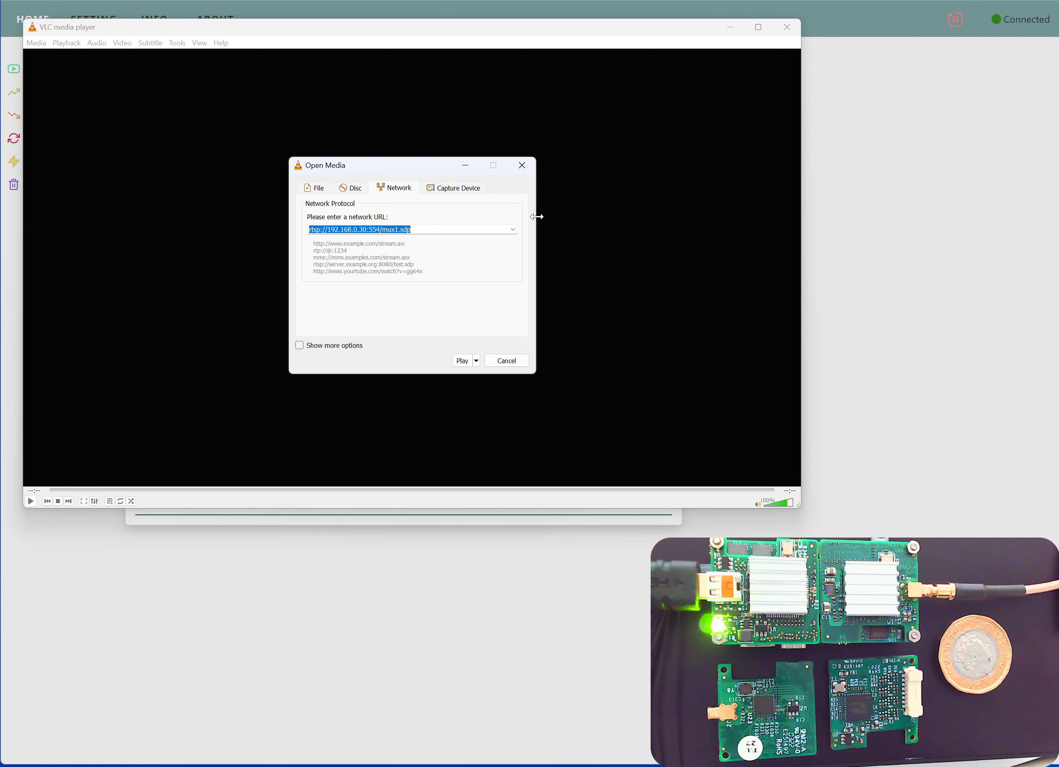
pyautogui.click(513, 230)
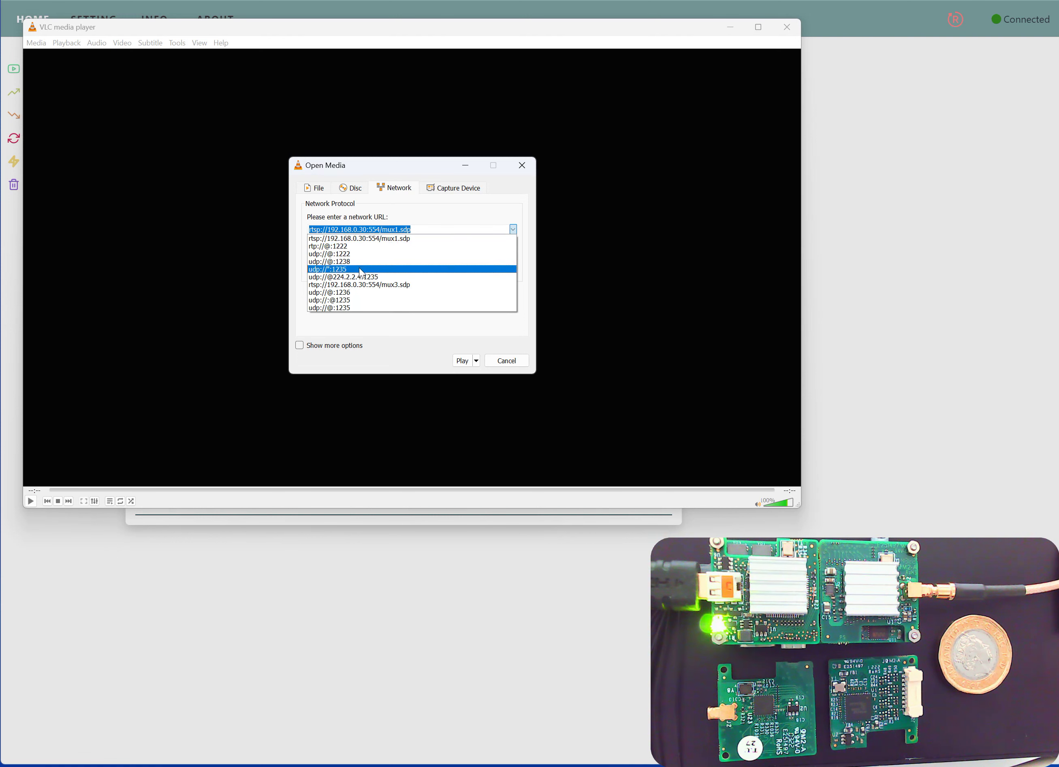
pyautogui.click(358, 293)
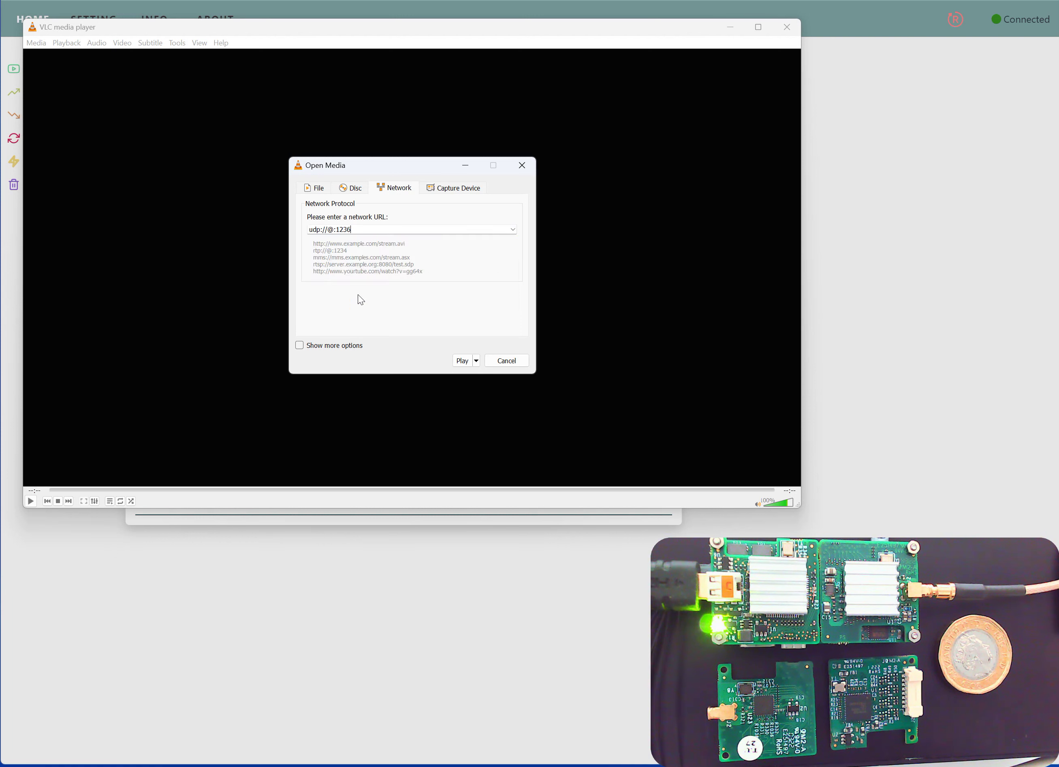
pyautogui.click(462, 361)
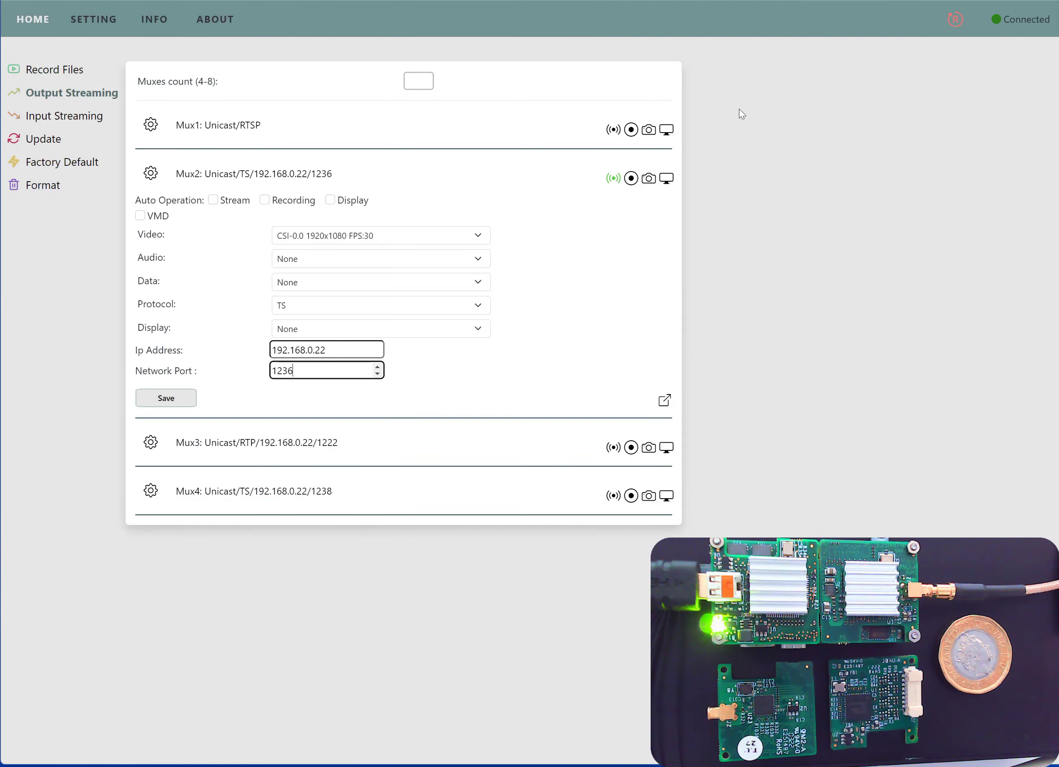
pyautogui.click(790, 29)
# Examine the list of Mux2's extended settings categories, and collapse all of Mux2's settings.
pyautogui.click(664, 401)
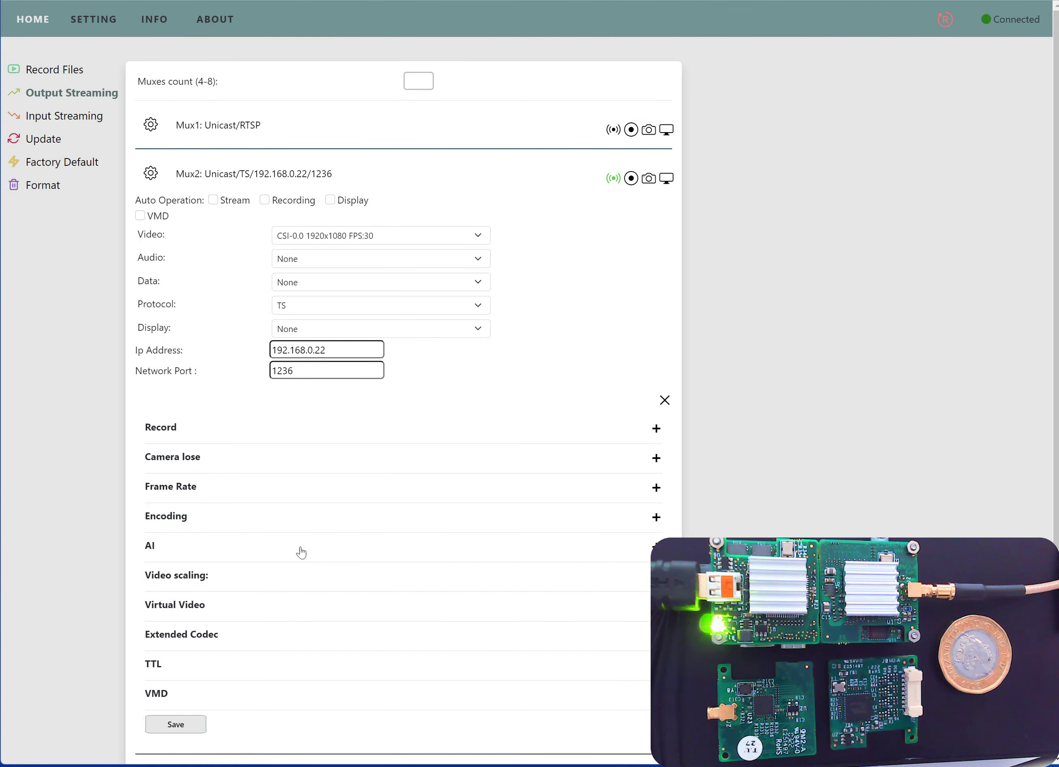
pyautogui.scroll(-2, 236, 536)
pyautogui.click(665, 297)
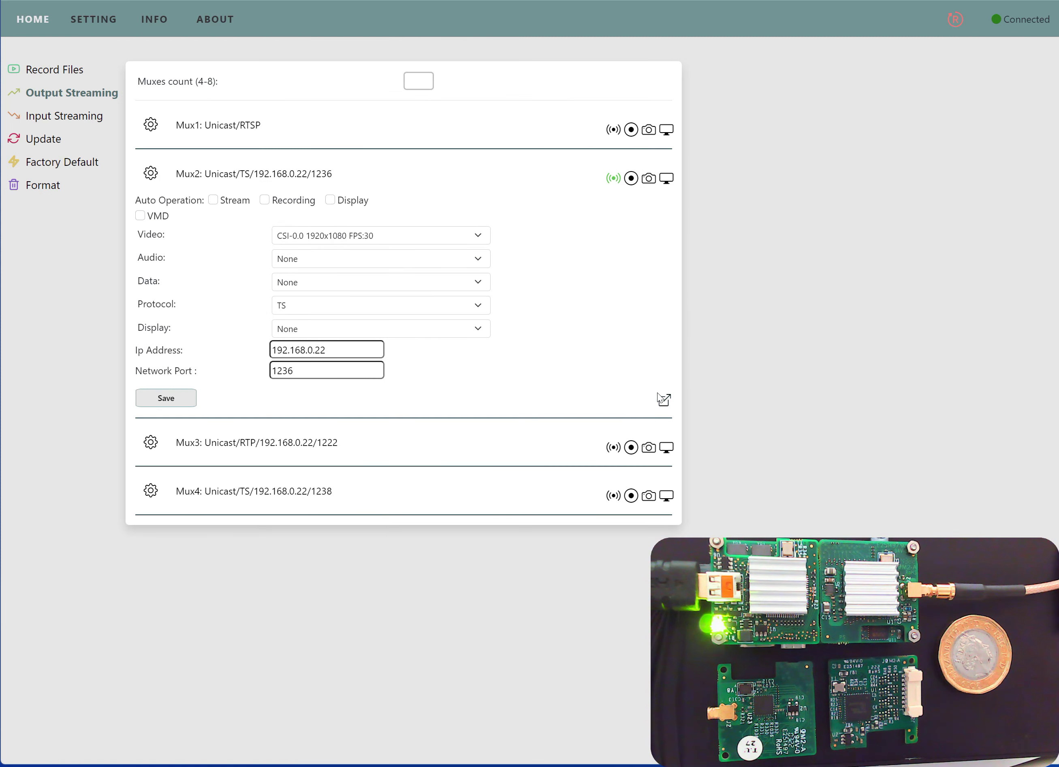
pyautogui.click(152, 173)
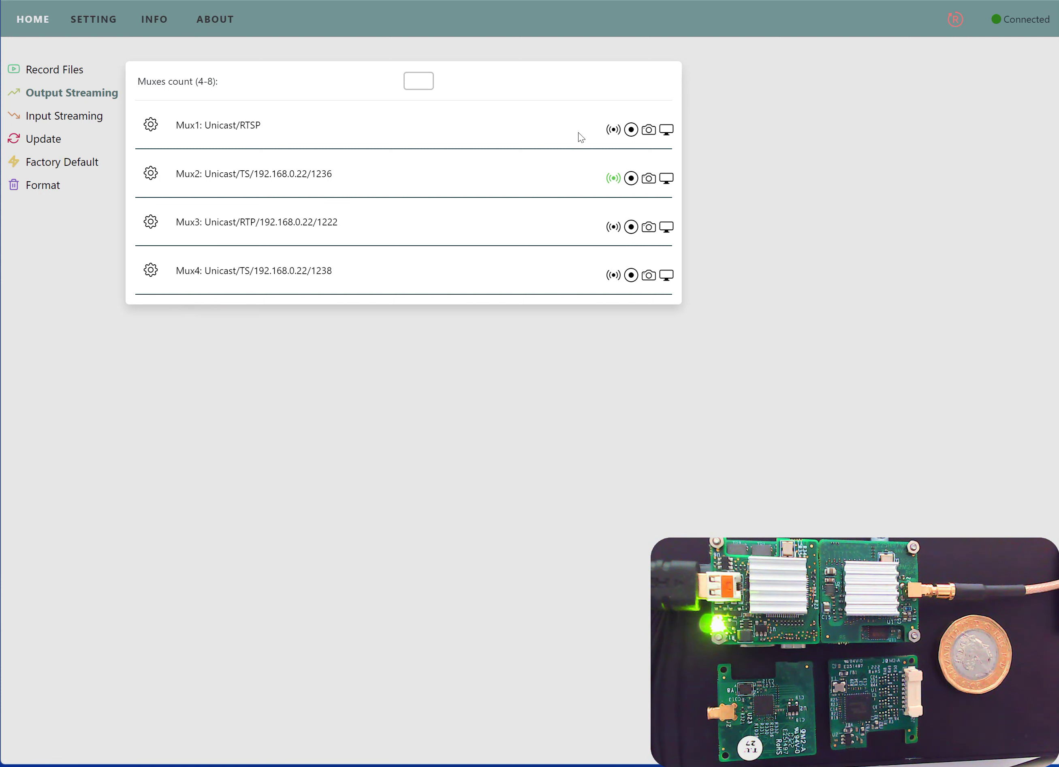
# Stop the Mux2 stream and check the muxes count setting.
pyautogui.click(614, 179)
pyautogui.click(420, 78)
pyautogui.click(419, 104)
# Review the Format, Factory Default, Update, Input Streaming, and Record Files pages, and return to Output Streaming.
pyautogui.click(33, 189)
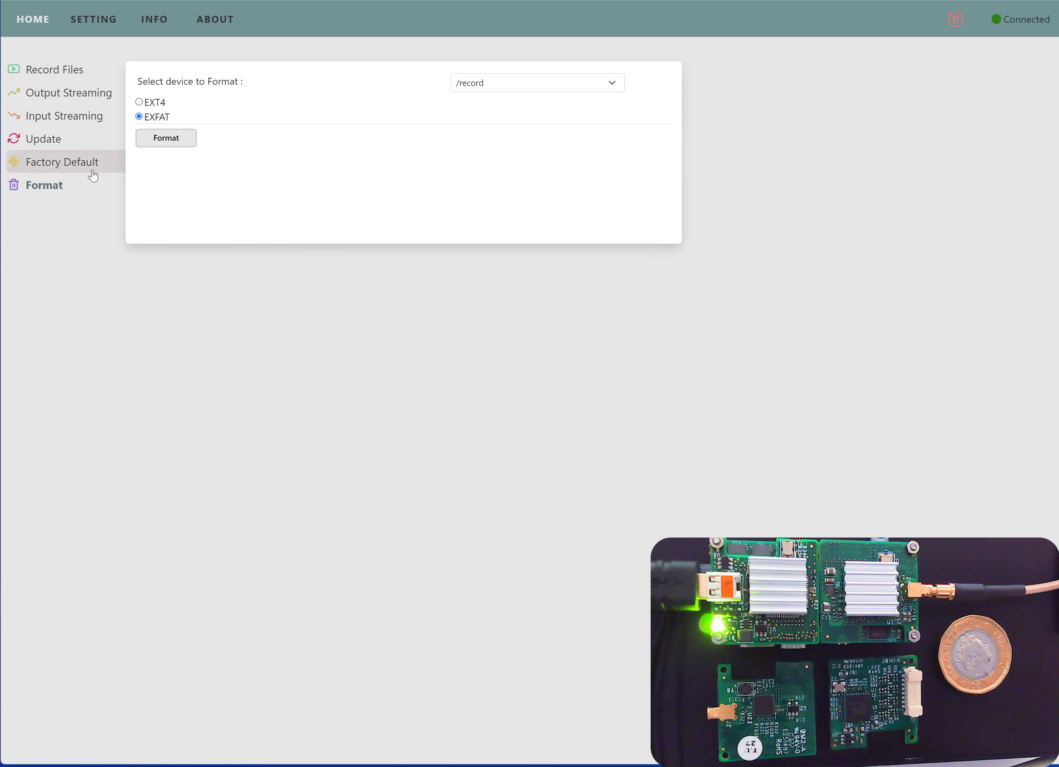
pyautogui.click(61, 169)
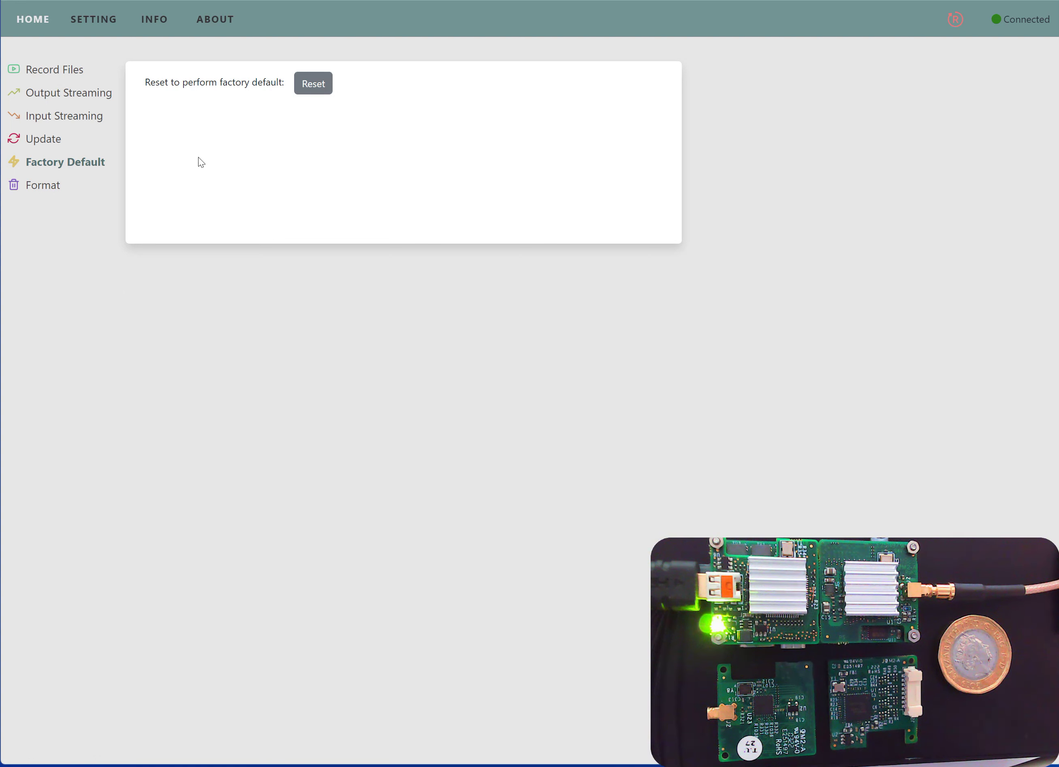
pyautogui.click(33, 146)
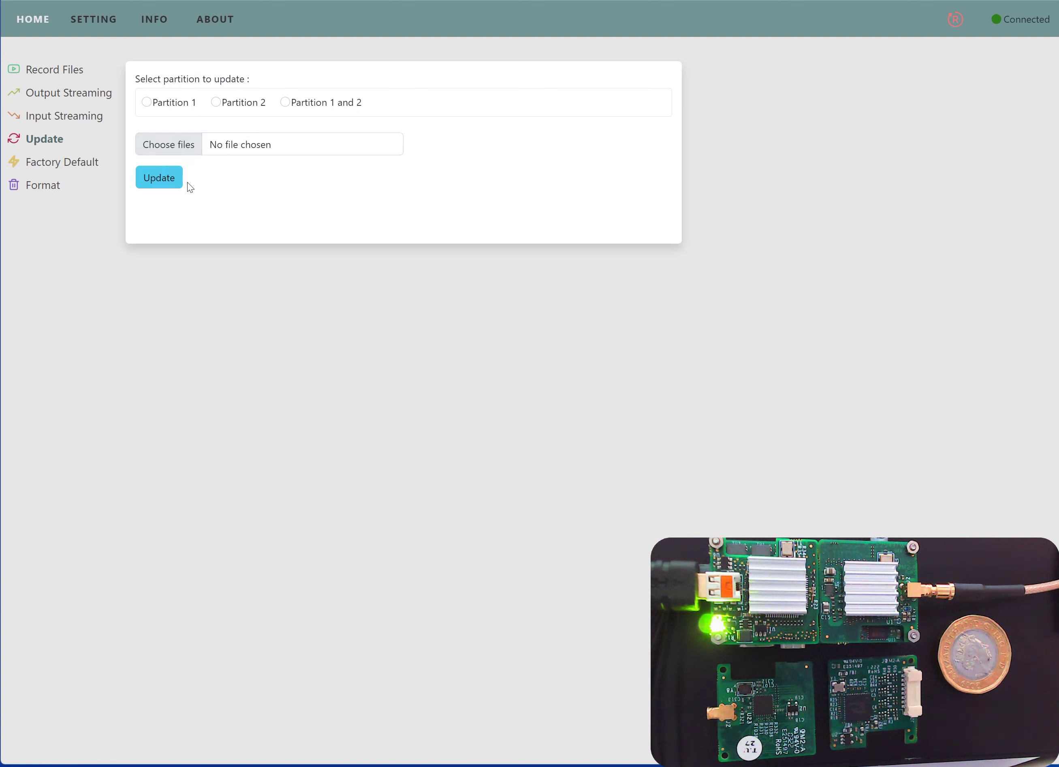
pyautogui.click(46, 120)
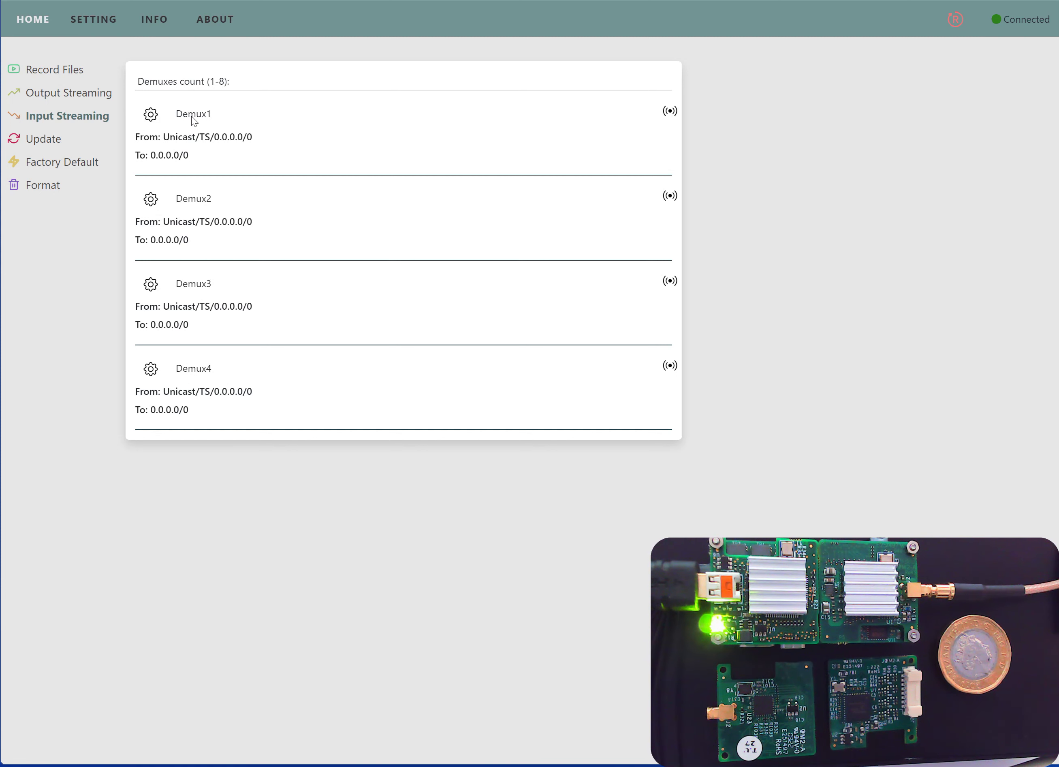
pyautogui.click(69, 96)
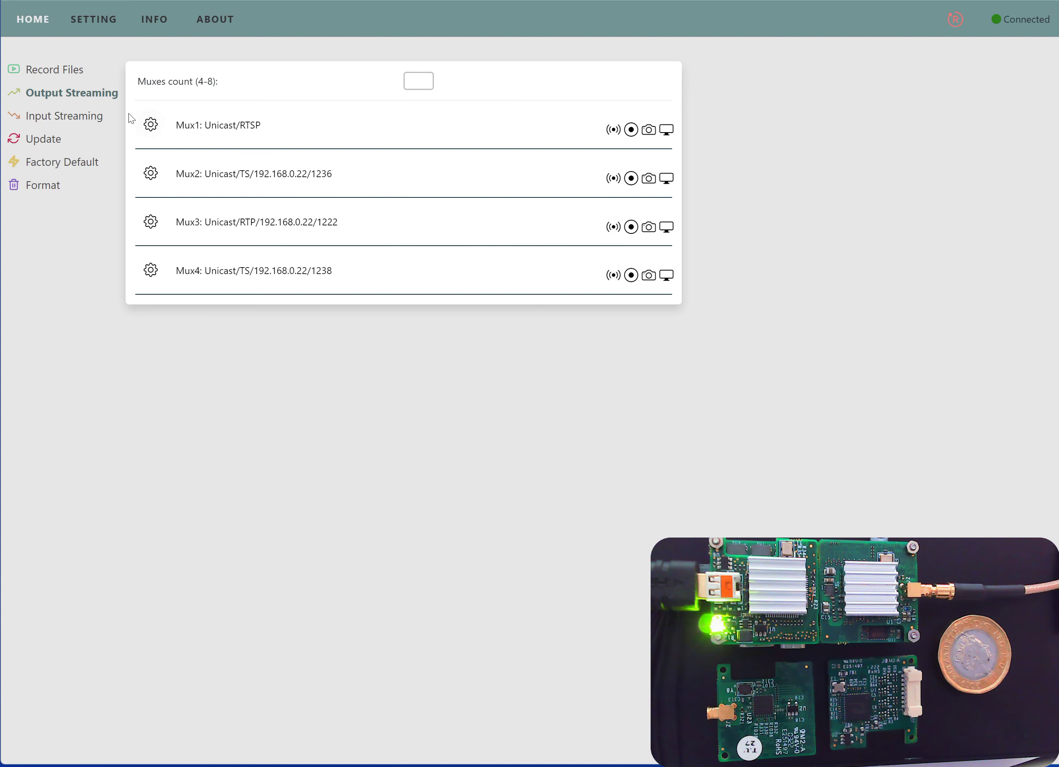
pyautogui.click(58, 77)
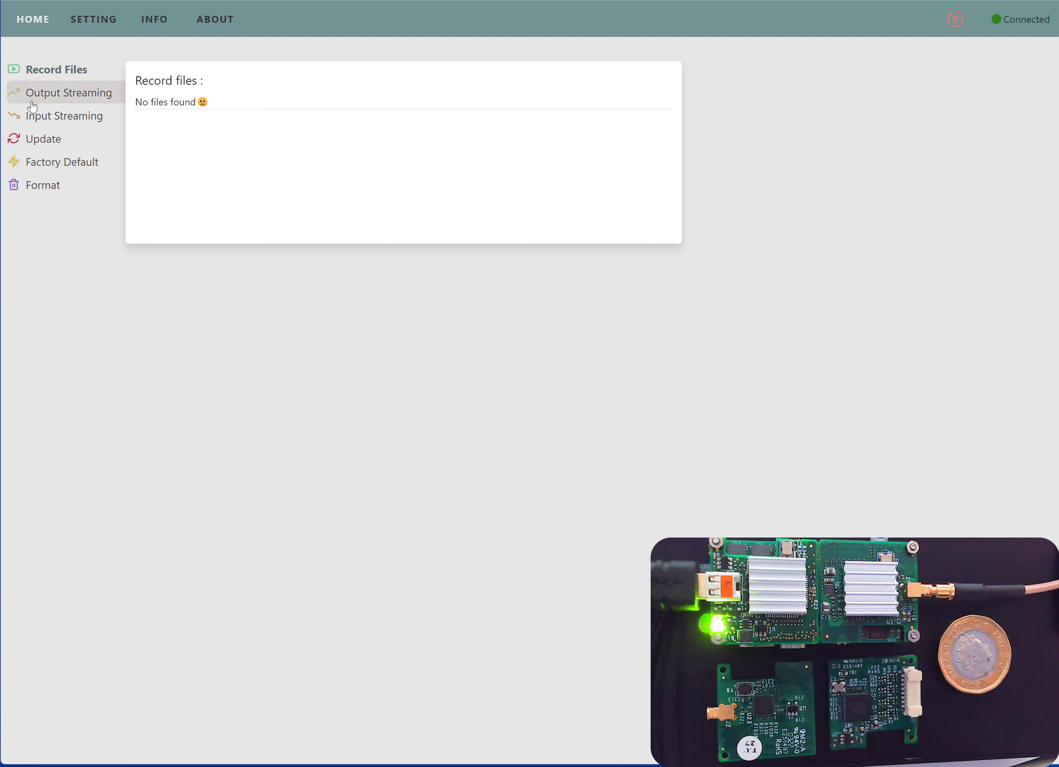
pyautogui.click(42, 97)
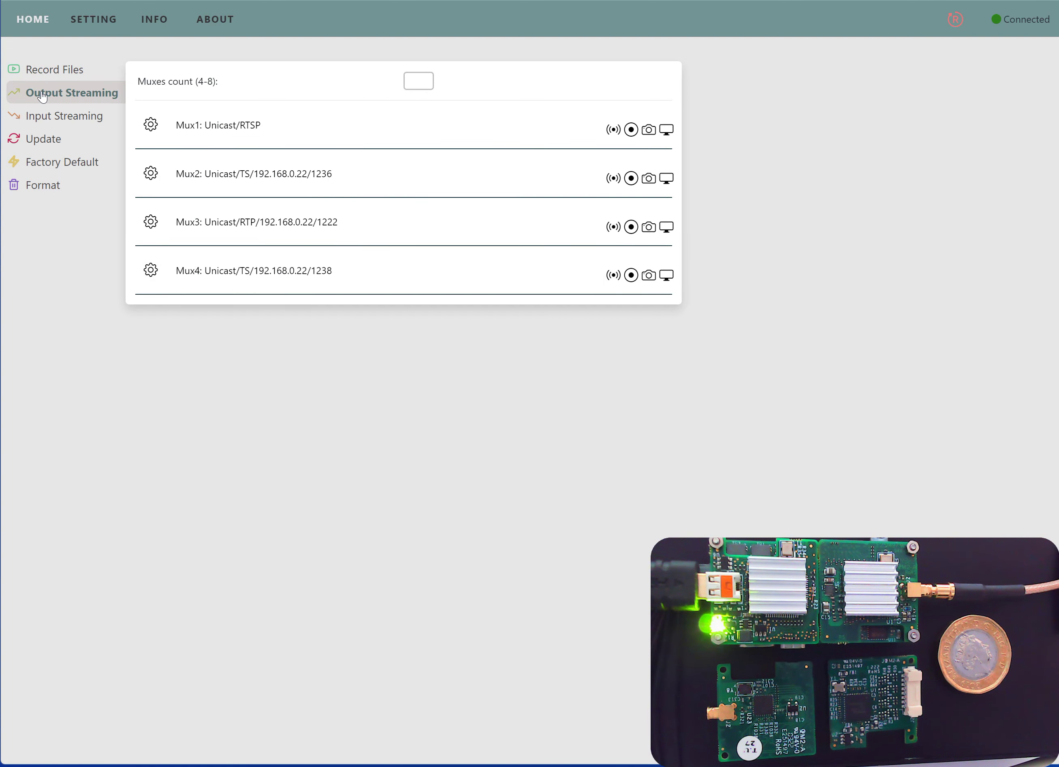